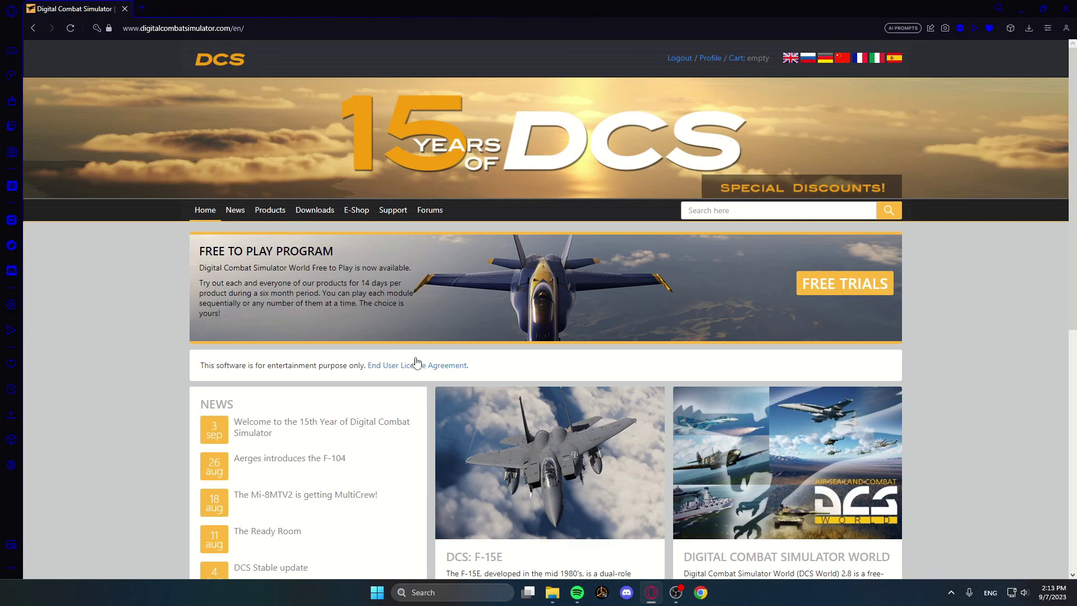
Search the web for 7zip in a new tab, look over the official 7-Zip page, and close the tab.
left_click(141, 8)
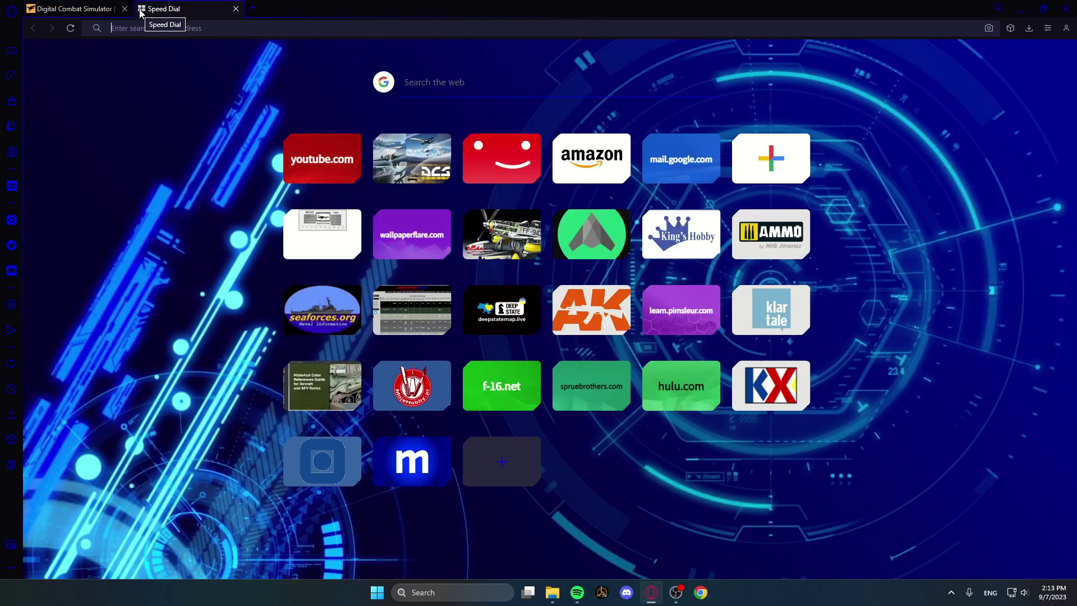
type("7zip")
key("Return")
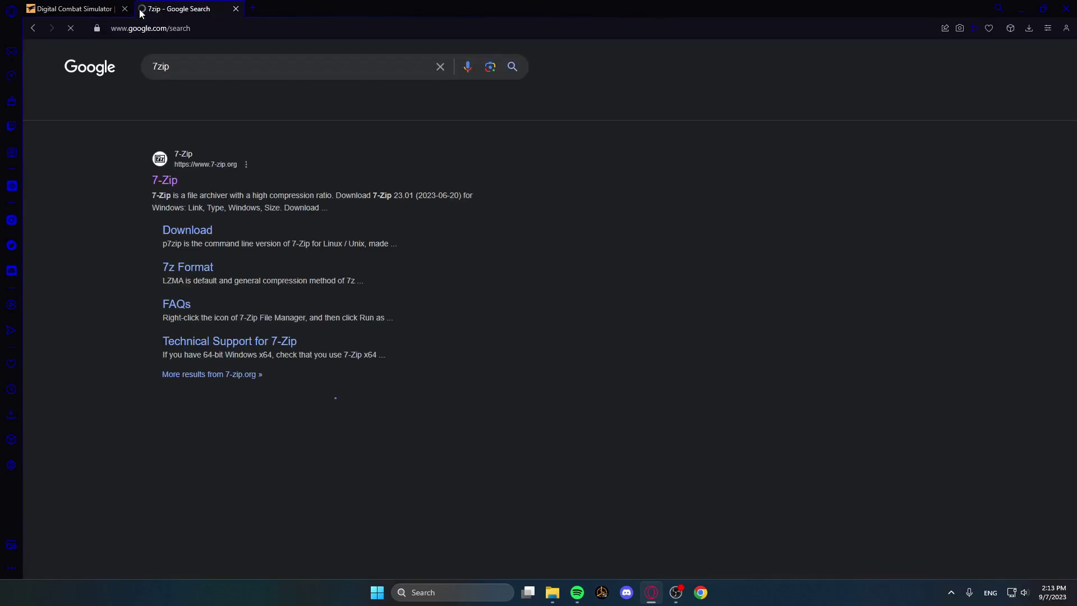
left_click(163, 181)
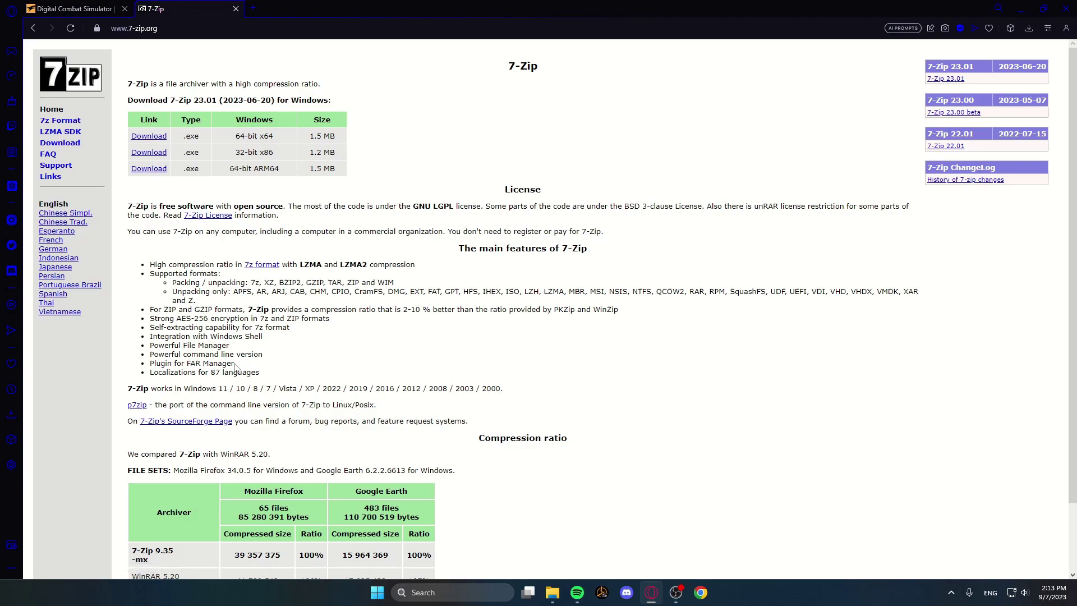
scroll(229, 377, "down", 2)
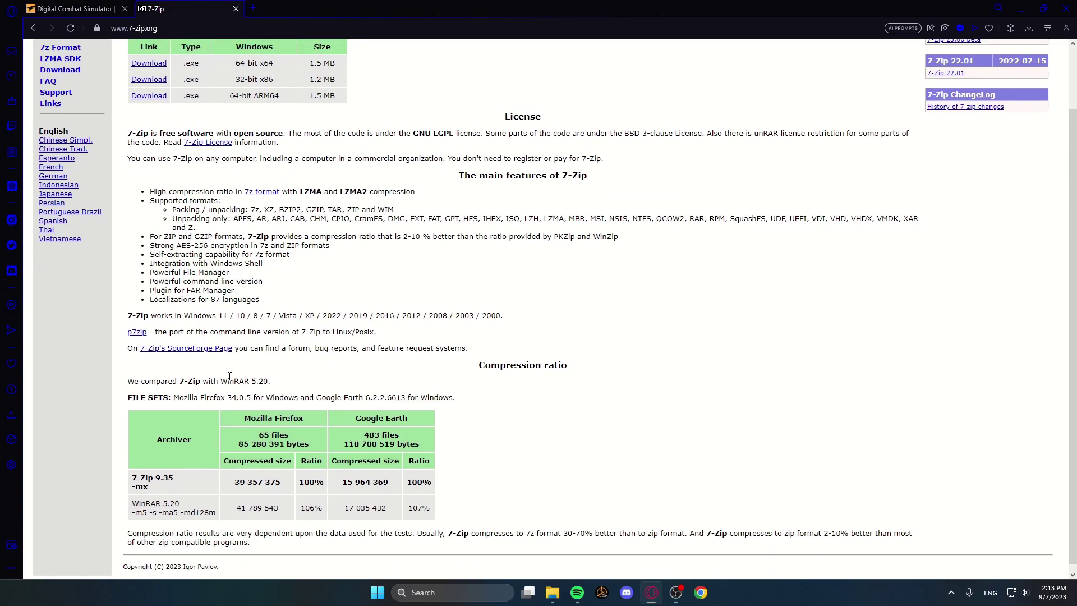
scroll(231, 382, "up", 2)
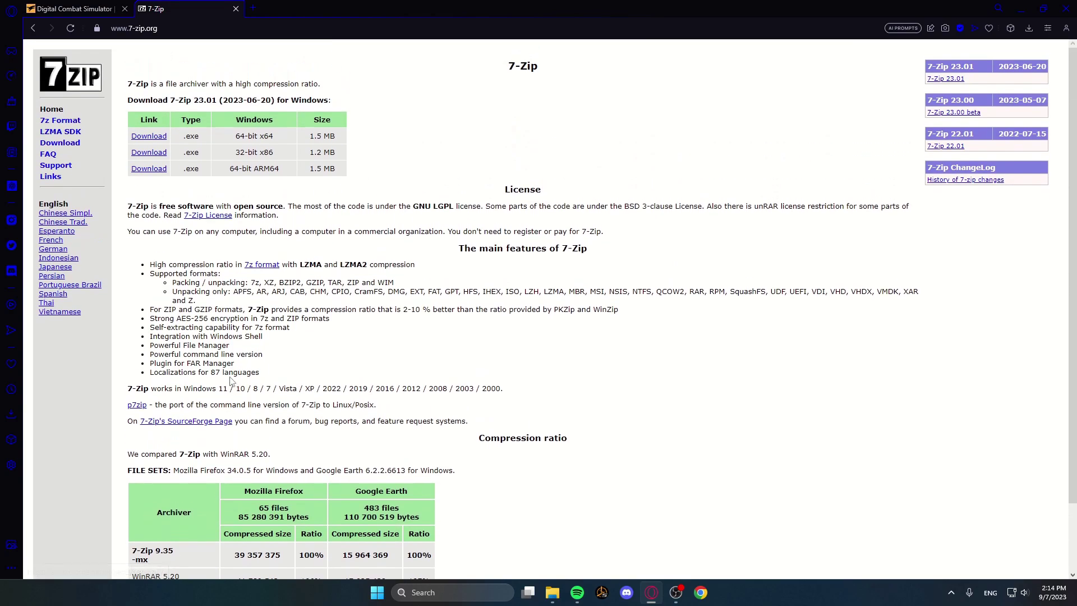
left_click(235, 10)
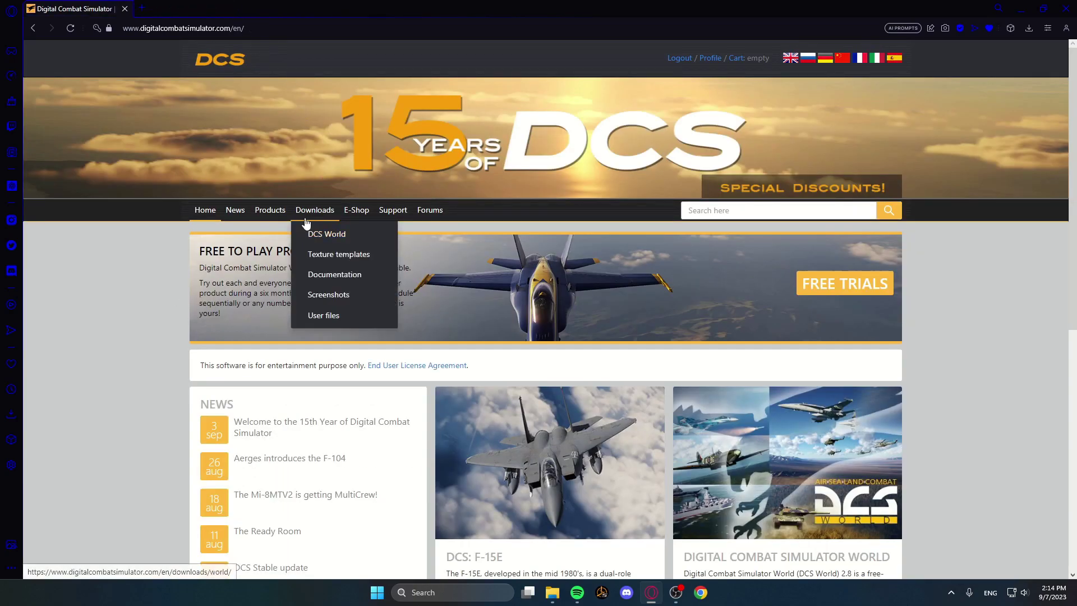
Open the User files page from the DCS website's downloads section.
left_click(288, 30)
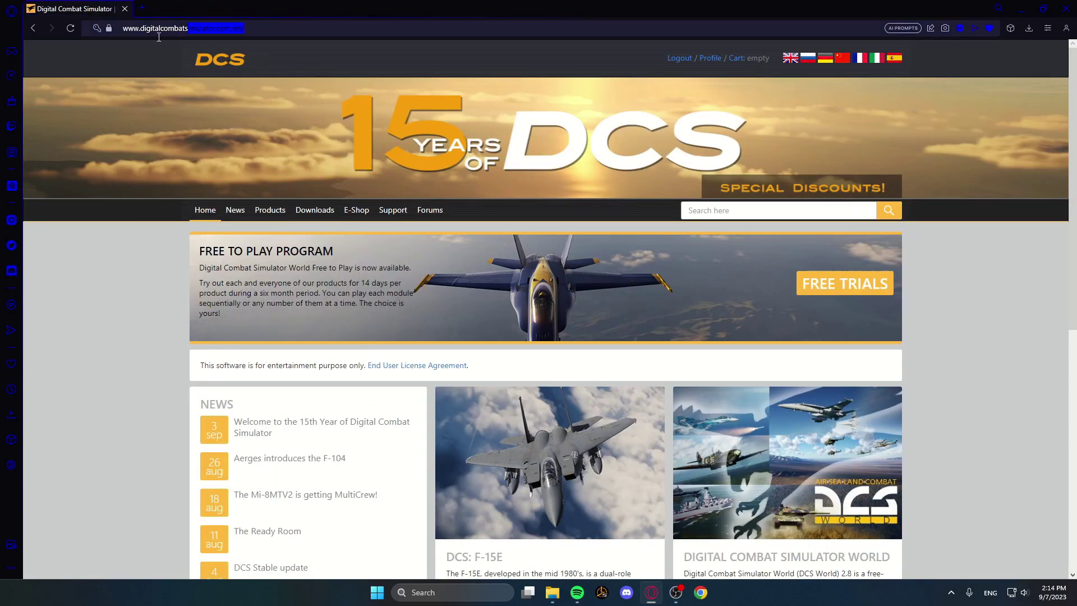
left_click(132, 247)
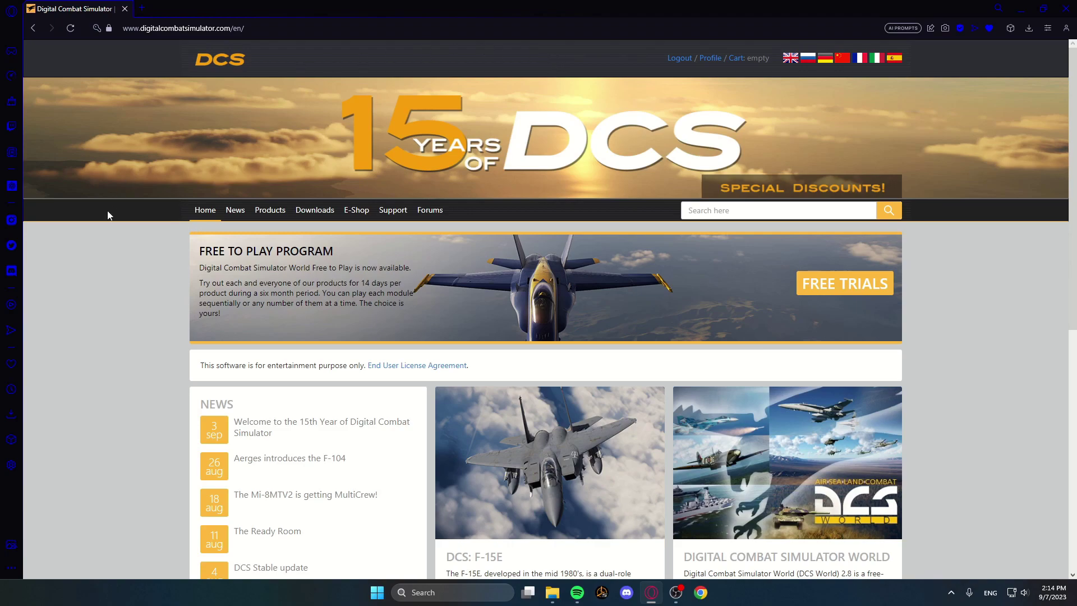
mouse_move(309, 218)
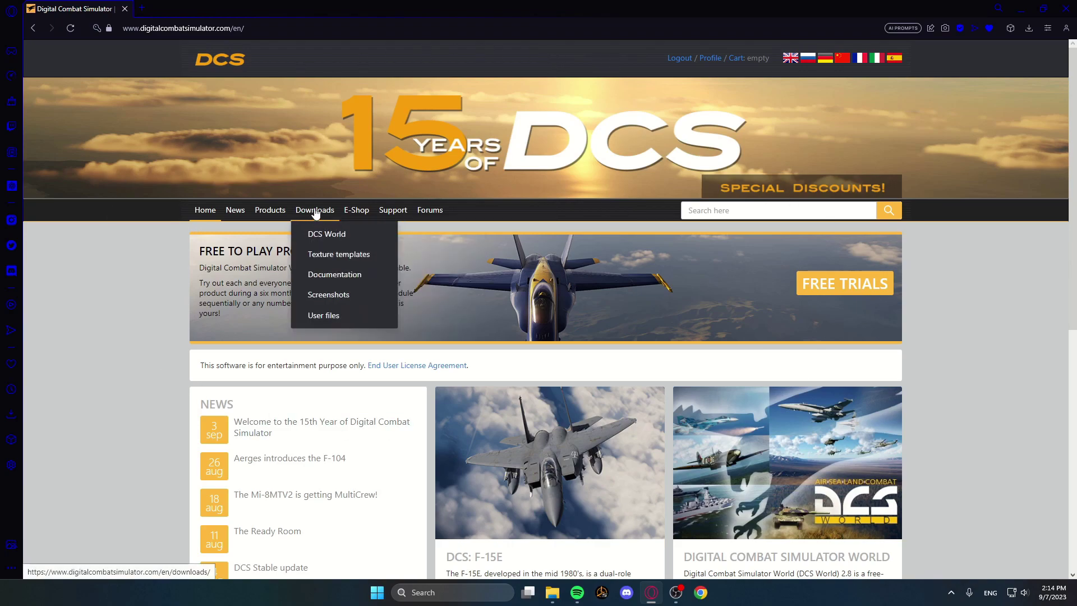
left_click(331, 316)
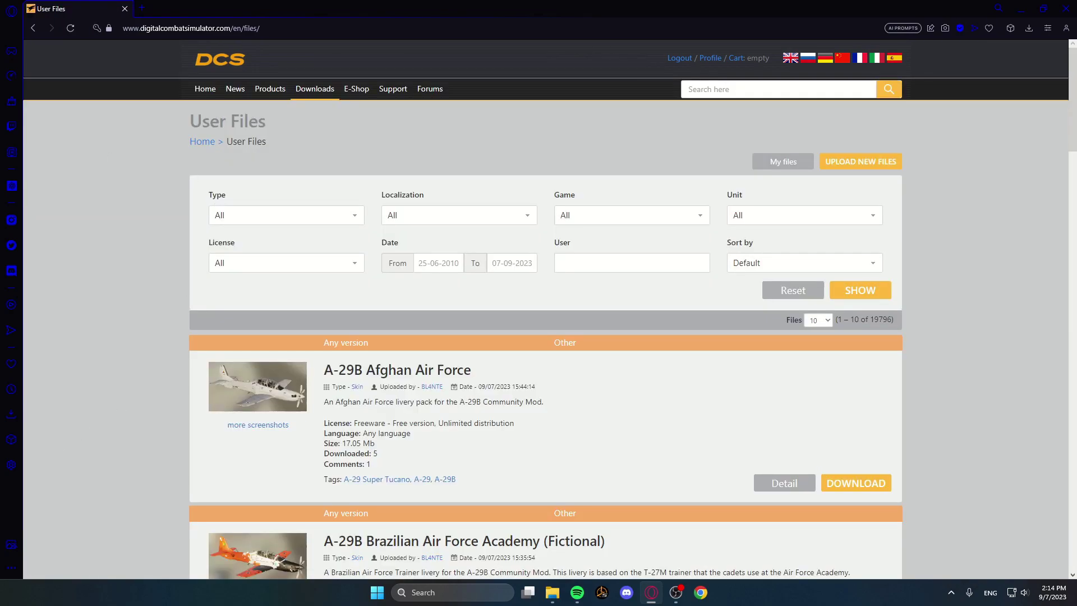
Look through the Type, Localization and Unit filter options for the user files without choosing any.
left_click(344, 216)
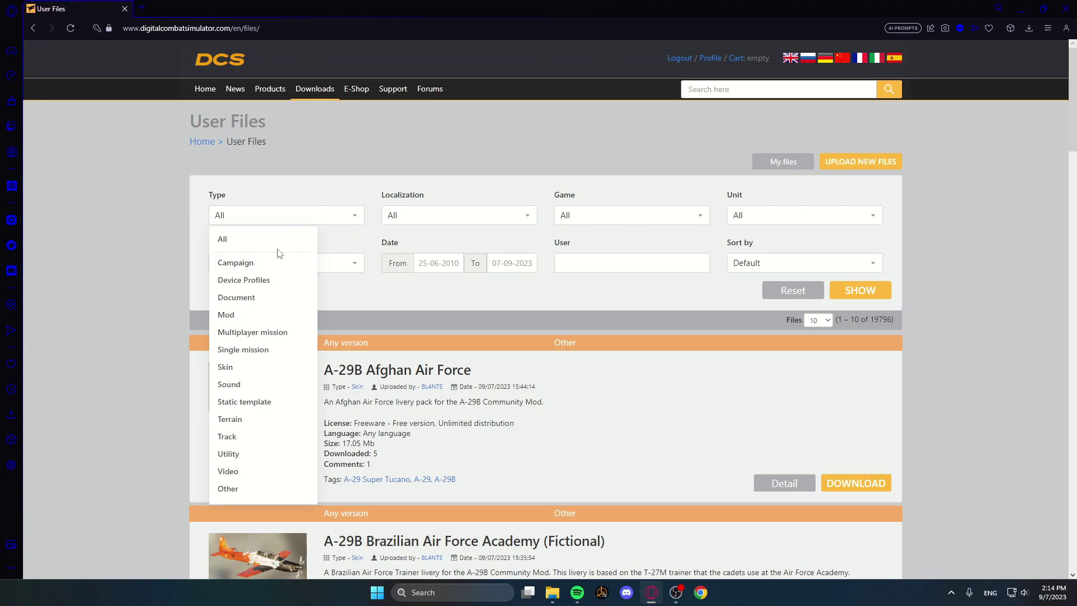
scroll(254, 419, "down", 1)
scroll(254, 419, "down", 1)
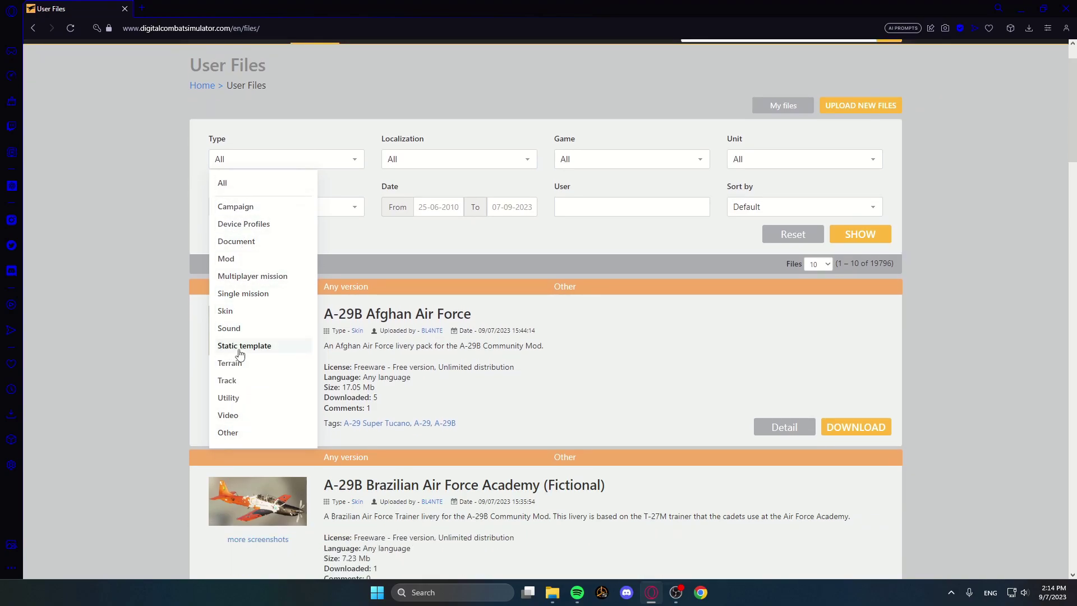
left_click(146, 237)
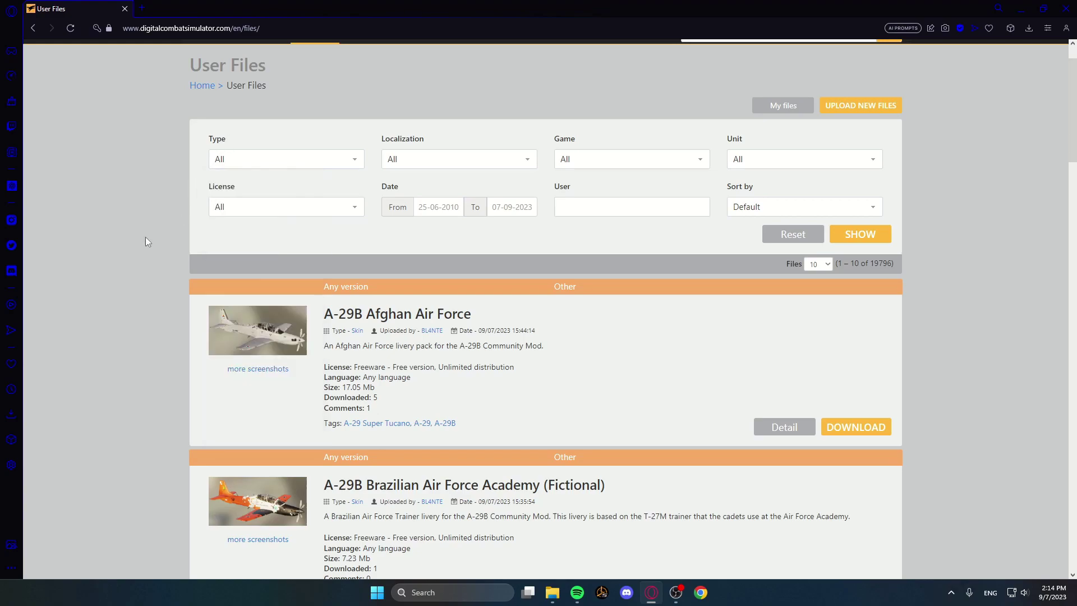
left_click(538, 159)
left_click(533, 160)
left_click(800, 162)
left_click(809, 163)
Find the VMFA(AW)-224 skin for the F/A-18C among the user files and download it from its page.
scroll(151, 193, "down", 13)
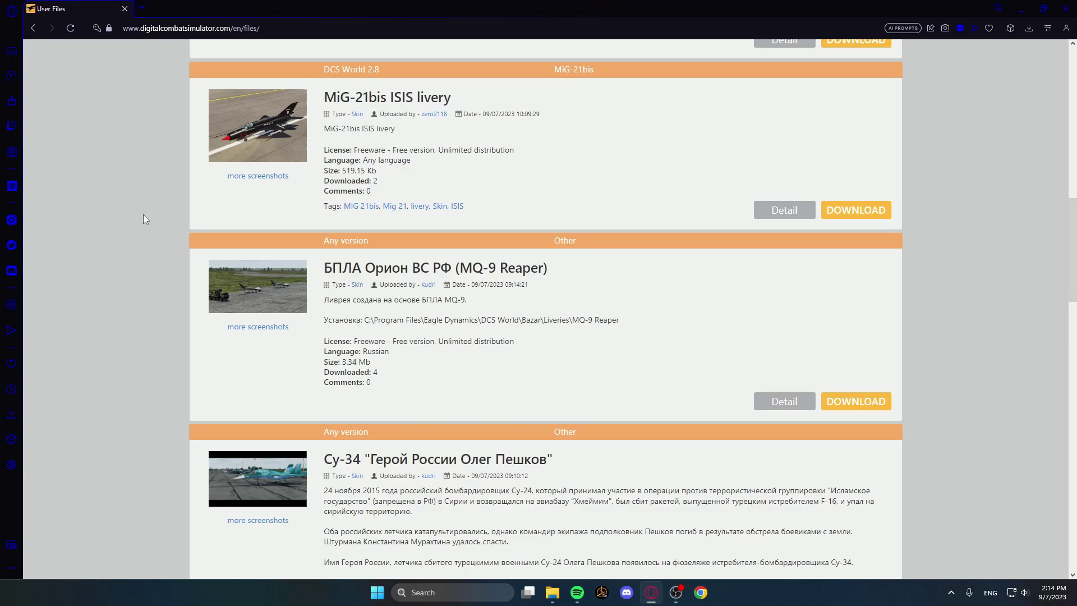
scroll(145, 214, "down", 6)
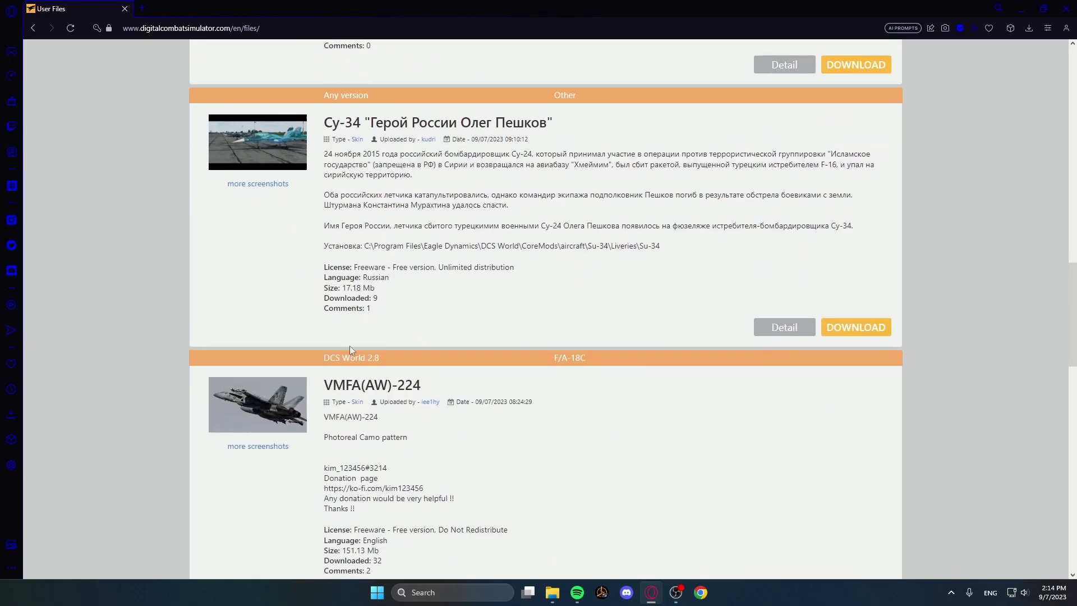
scroll(350, 349, "down", 1)
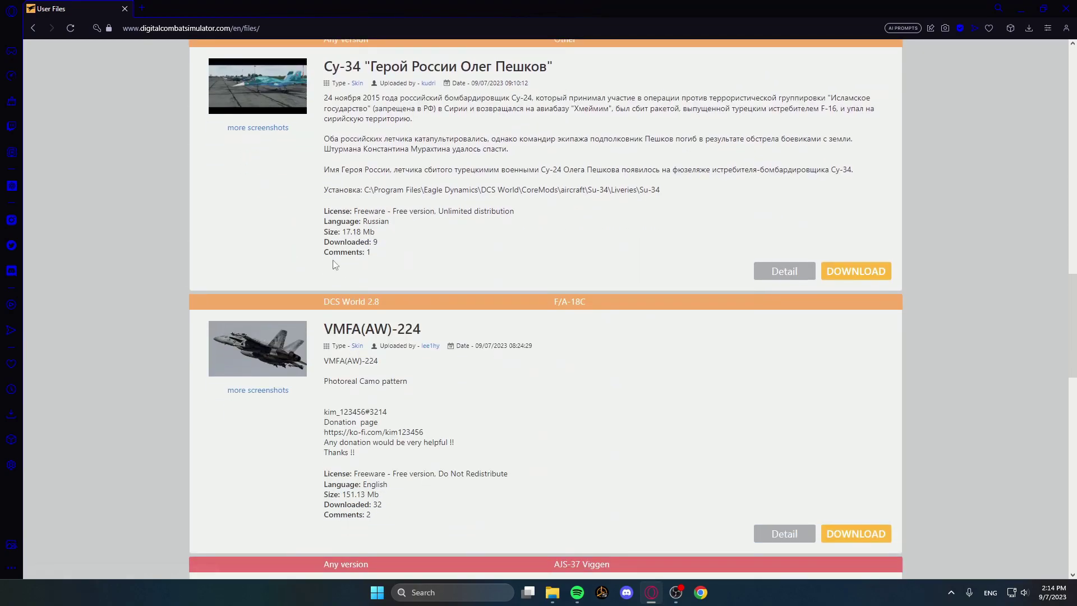
left_click(338, 330)
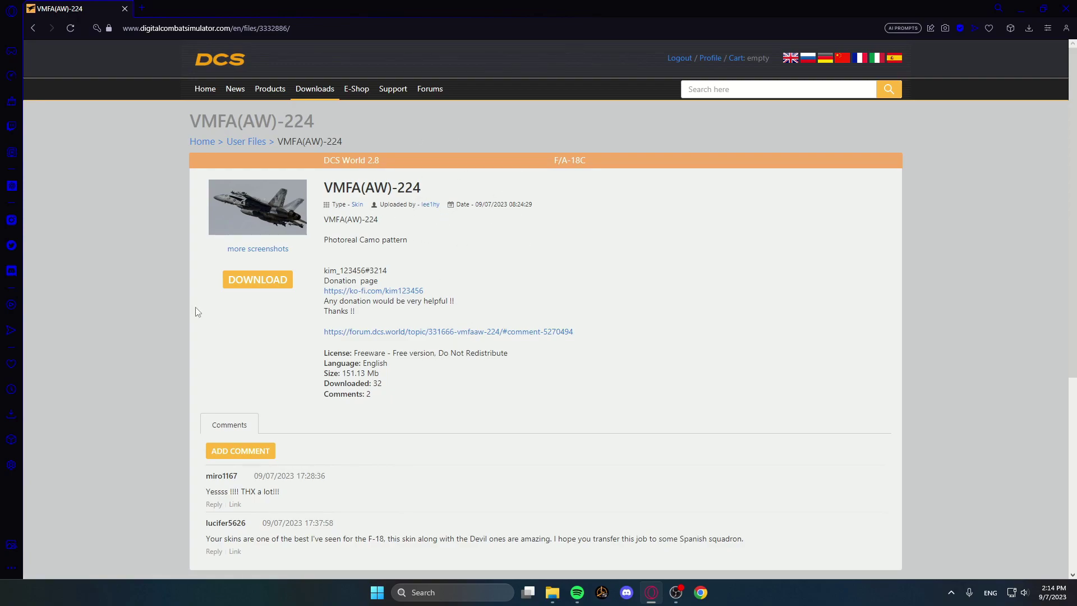
left_click(236, 282)
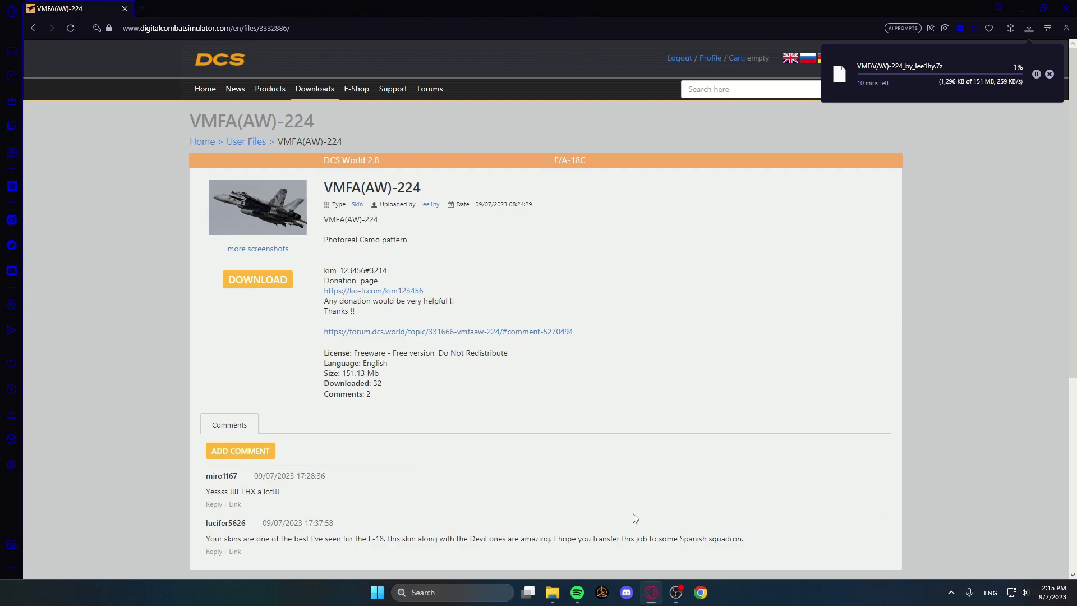
Switch to the Downloads folder in File Explorer and extract VMFA(AW)-224_by_lee1hy.7z into its own folder with 7-Zip.
left_click(552, 592)
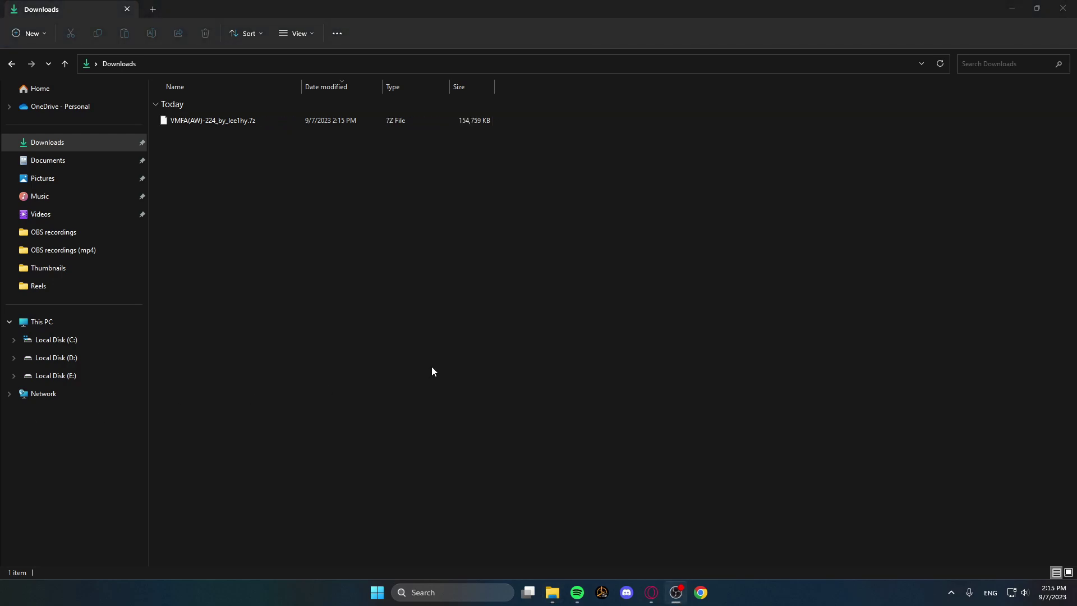
left_click(291, 121)
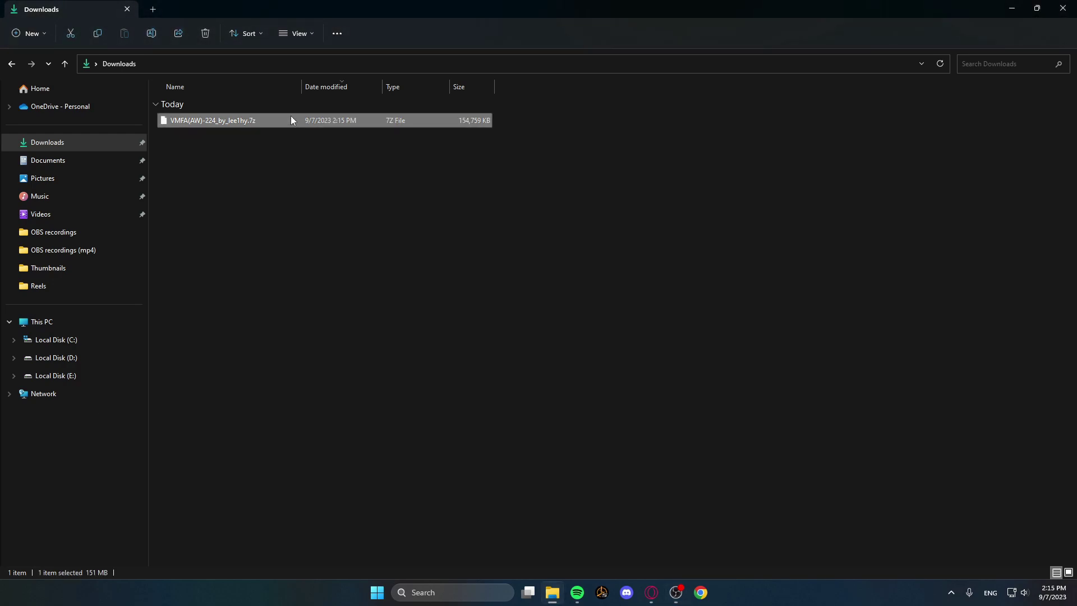
right_click(291, 116)
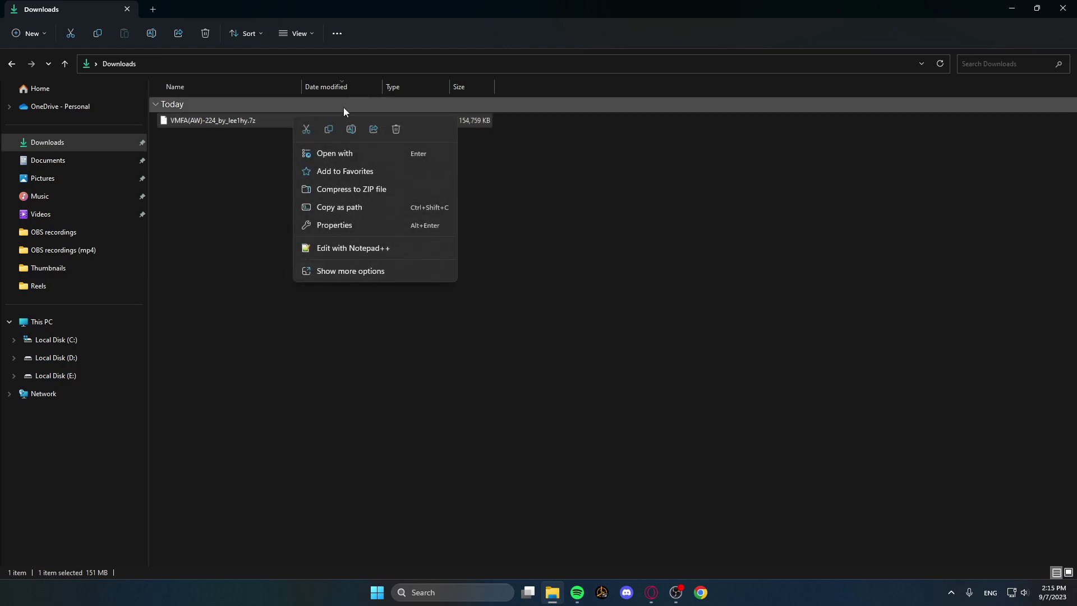
left_click(348, 271)
mouse_move(439, 321)
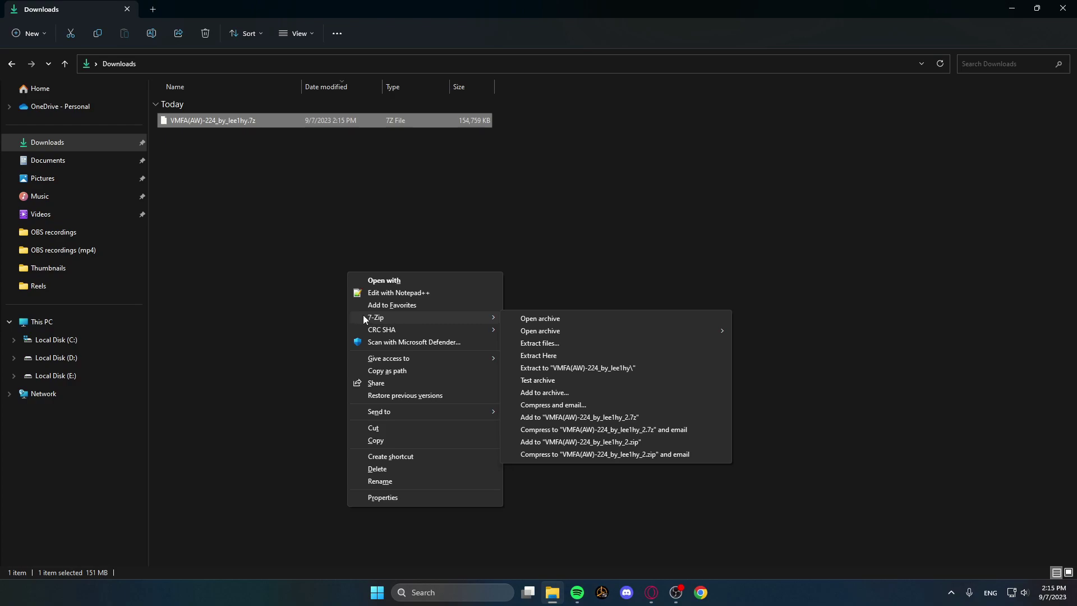
left_click(566, 344)
left_click(516, 370)
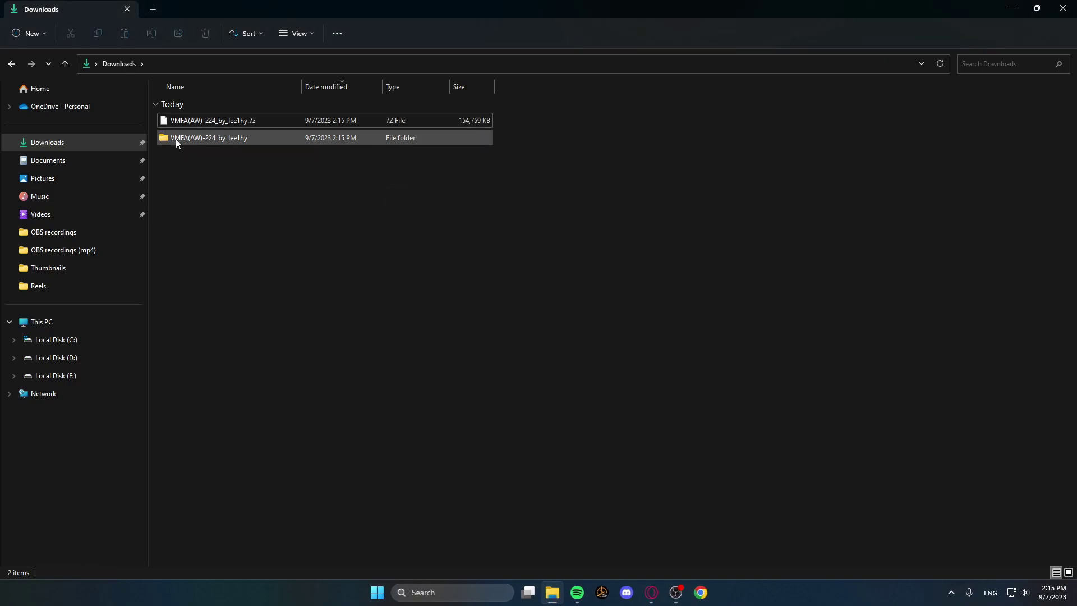
Inspect the files inside the extracted VMFA(AW)-224_by_lee1hy folder and copy that folder from Downloads.
double_click(177, 138)
scroll(245, 253, "down", 2)
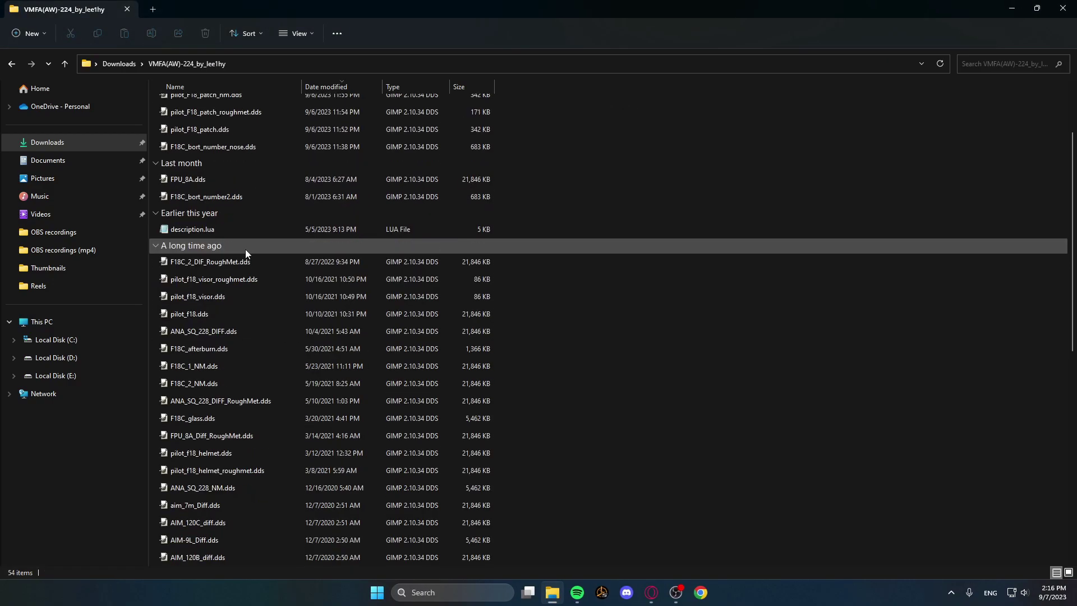
scroll(236, 381, "down", 3)
scroll(247, 529, "down", 5)
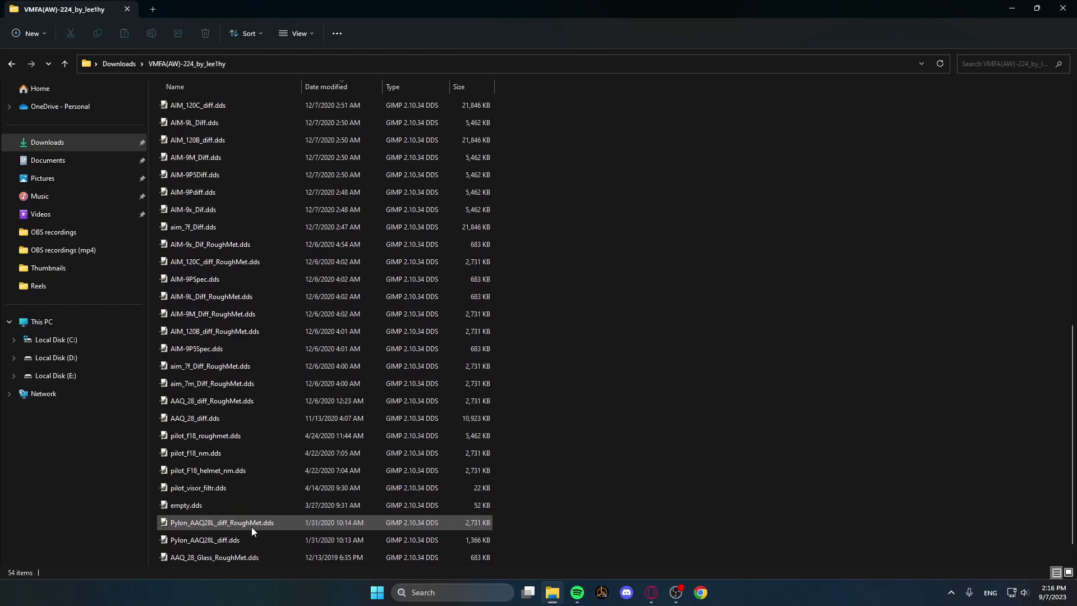
scroll(251, 527, "up", 10)
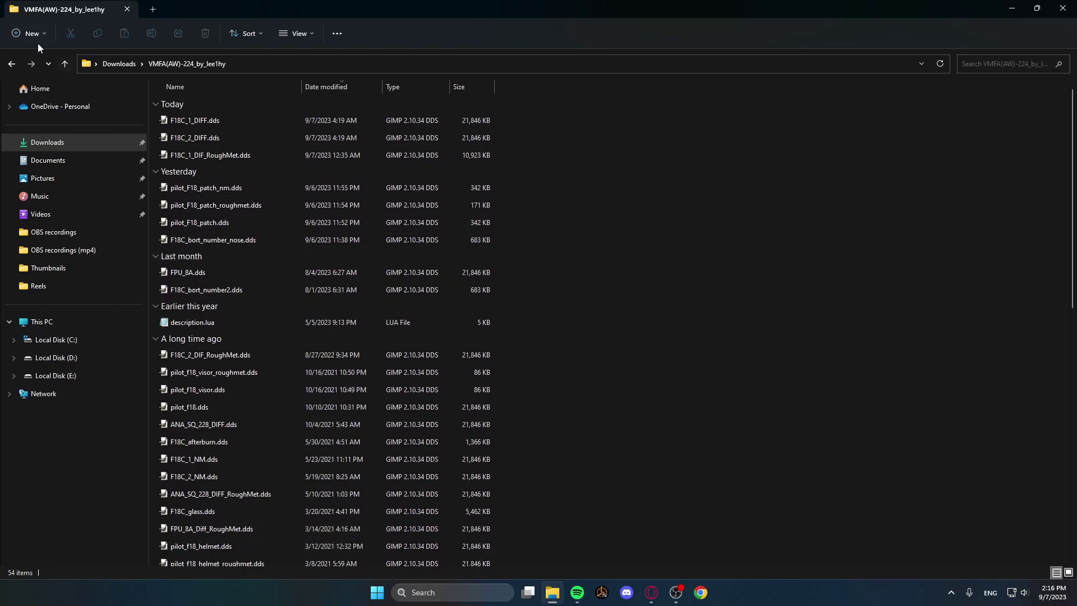
left_click(12, 63)
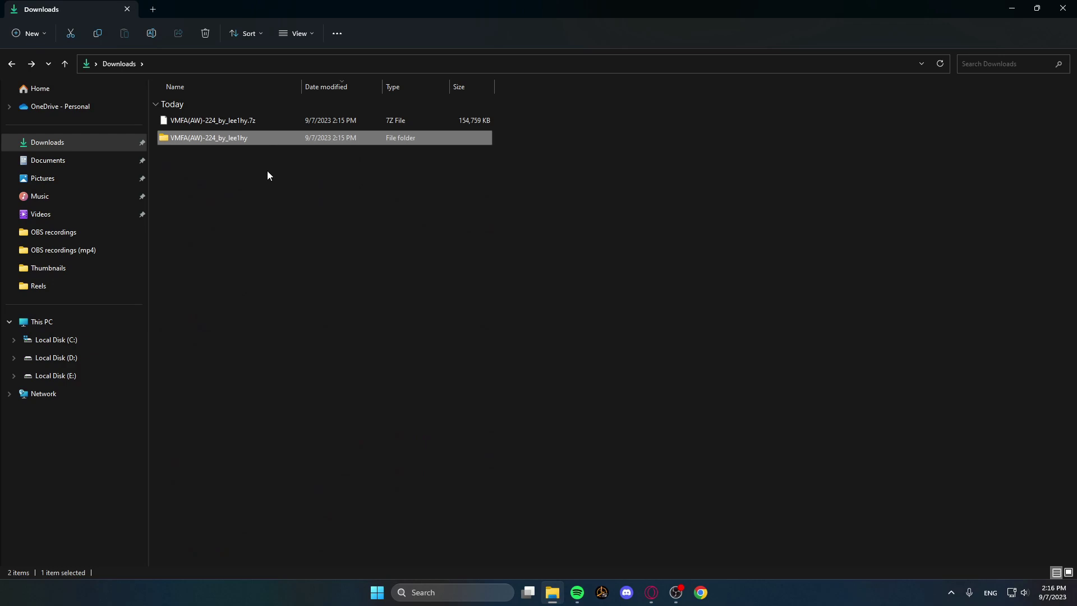
left_click(268, 193)
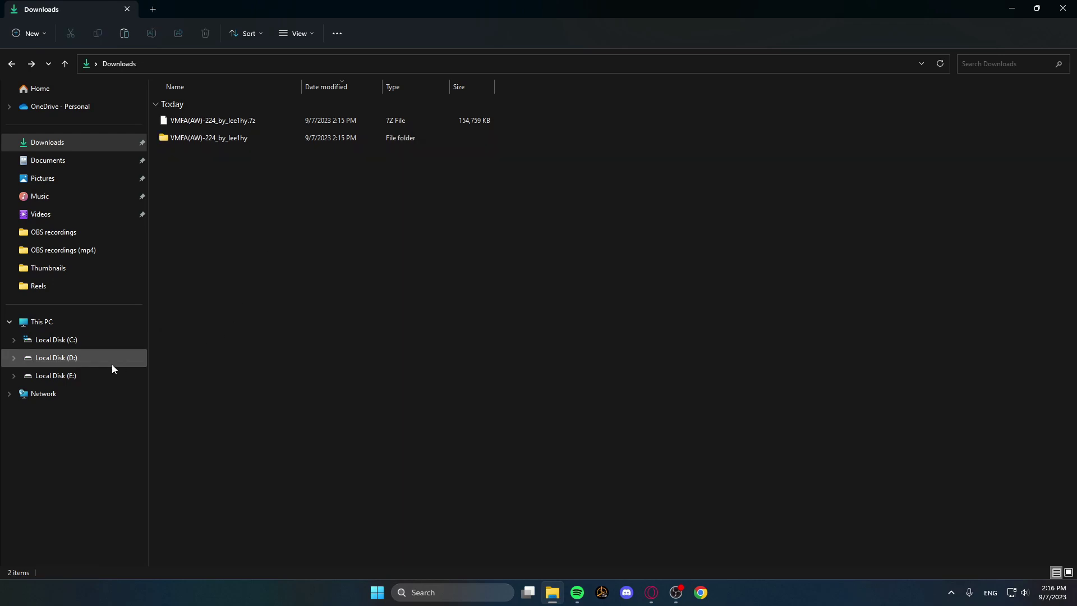
Open the FA-18C aircraft folder under DCS World OpenBeta\CoreMods\aircraft on Local Disk (D:).
left_click(79, 358)
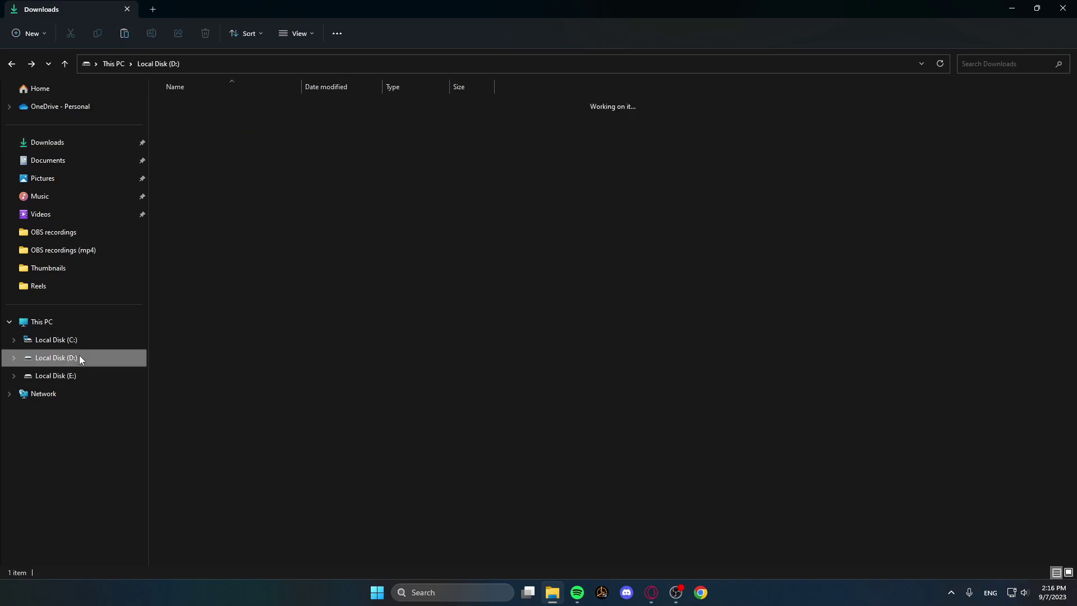
double_click(280, 105)
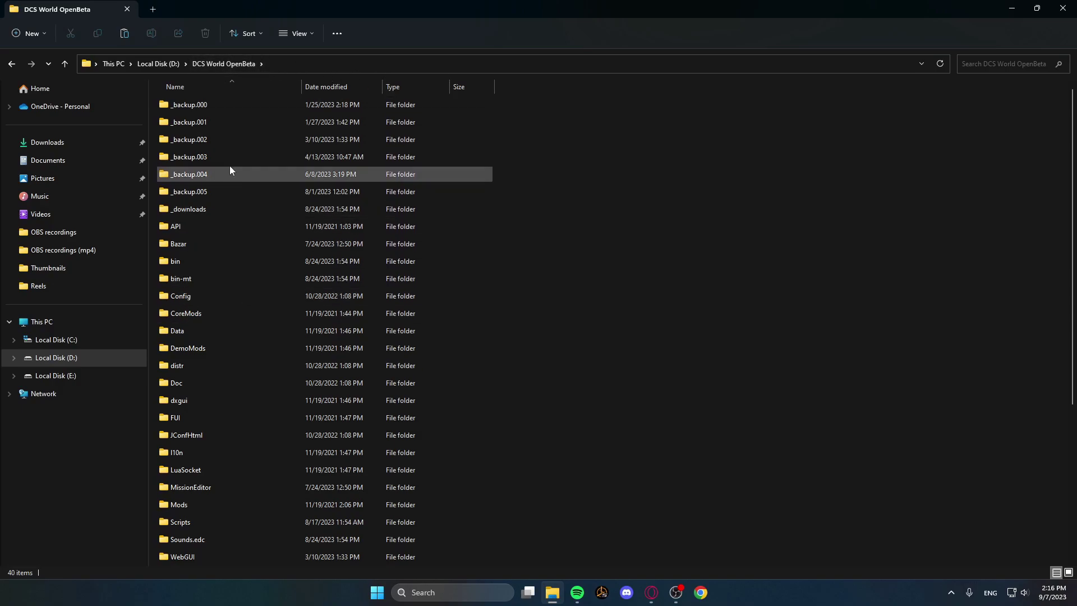
double_click(213, 314)
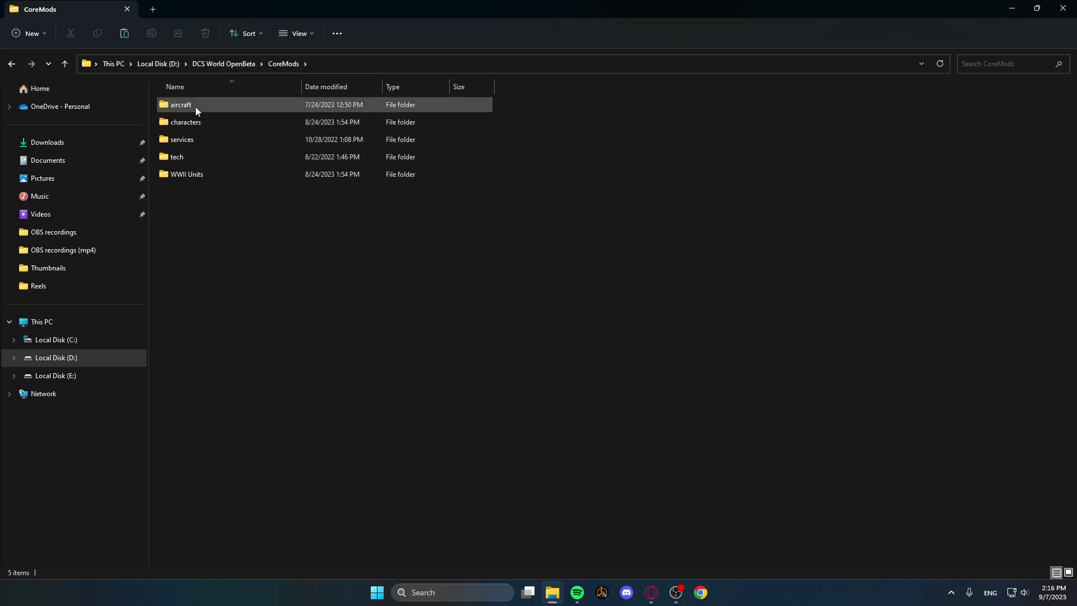
double_click(209, 103)
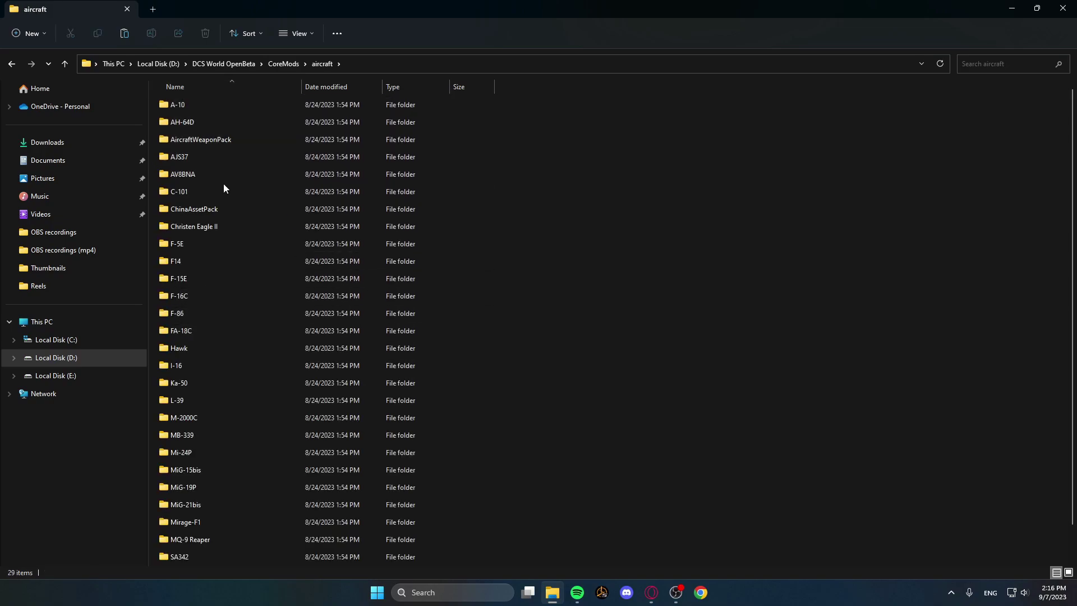
double_click(11, 63)
double_click(237, 316)
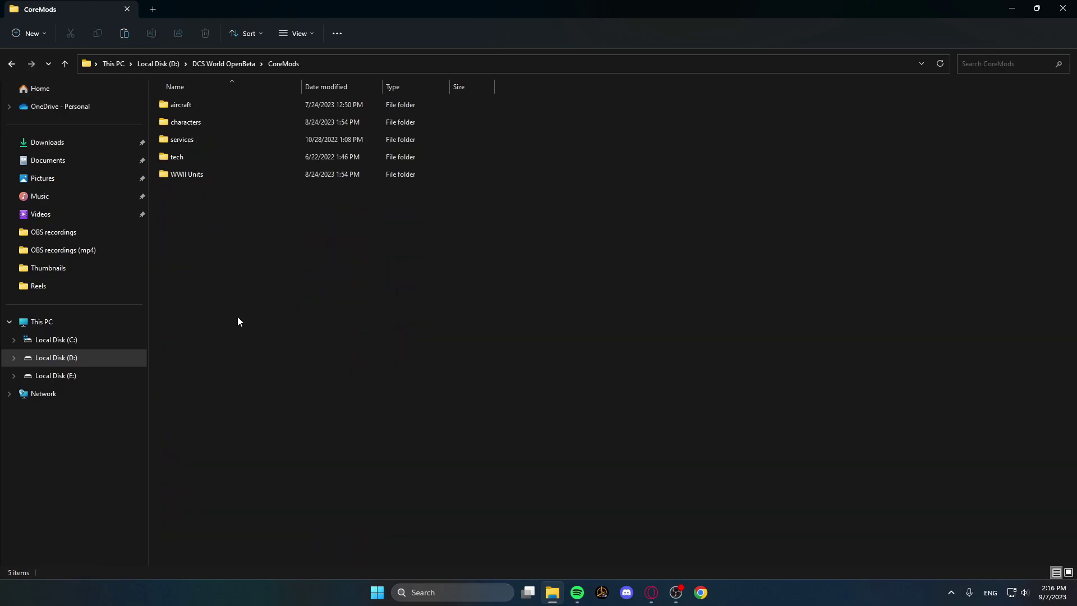
double_click(195, 104)
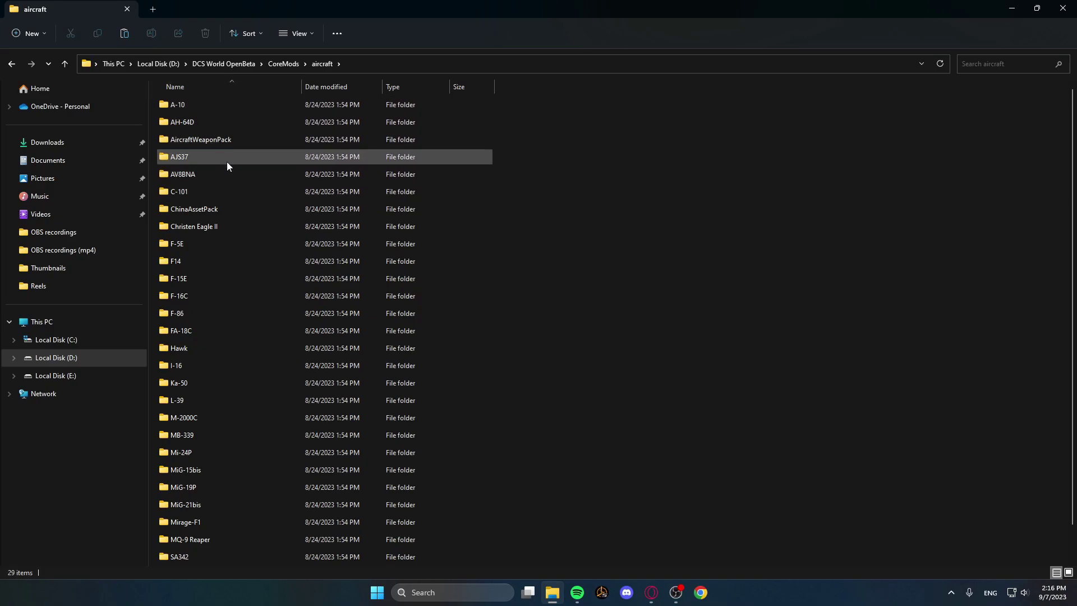
scroll(254, 296, "down", 1)
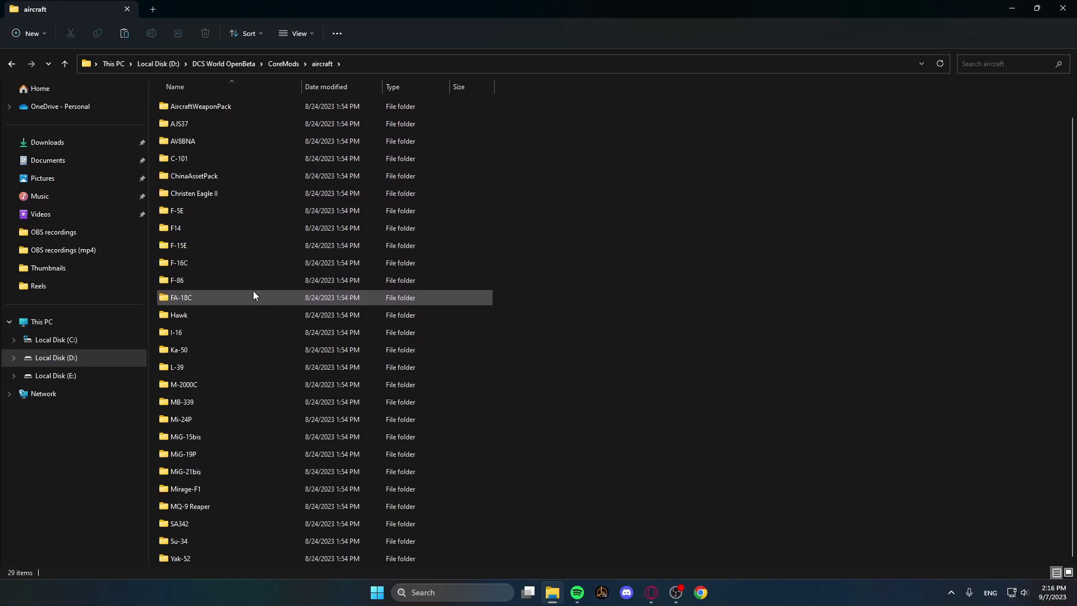
double_click(225, 296)
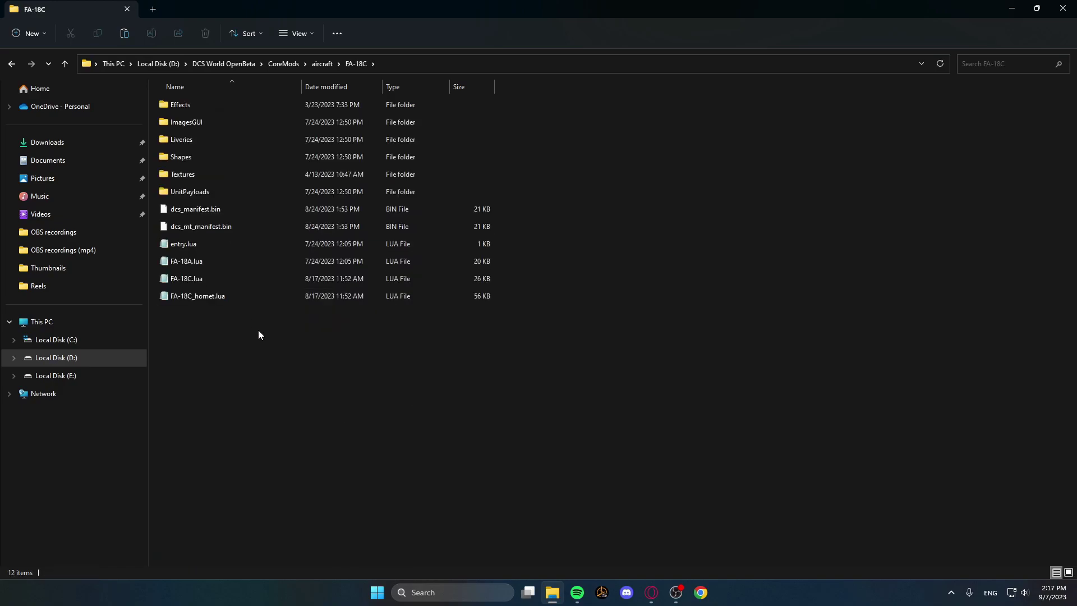
Paste the copied VMFA(AW)-224_by_lee1hy skin folder into Liveries\FA-18C_hornet inside the FA-18C folder.
double_click(204, 139)
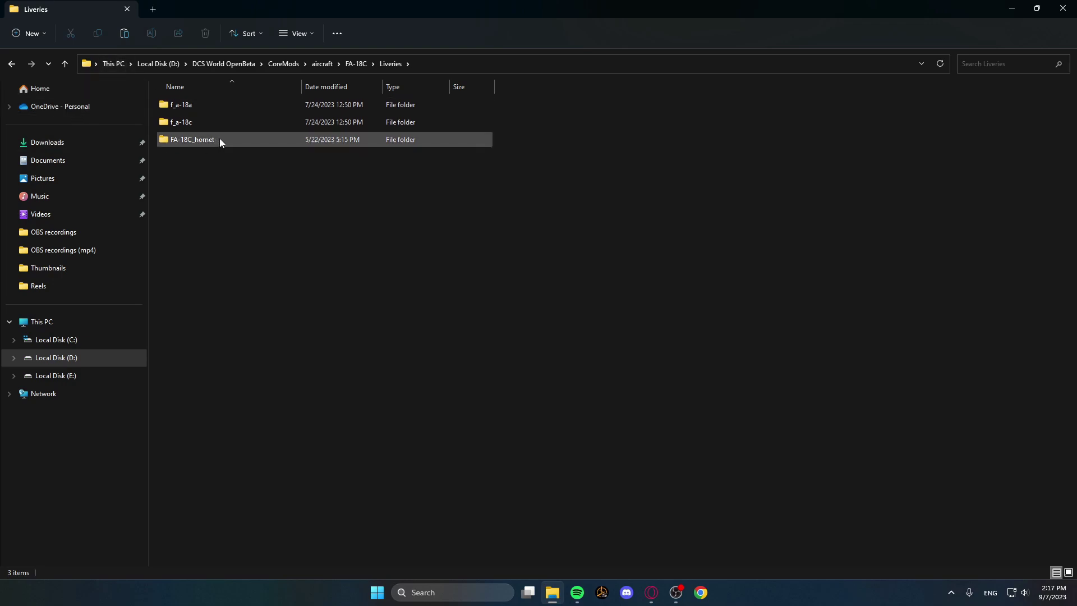
mouse_move(221, 138)
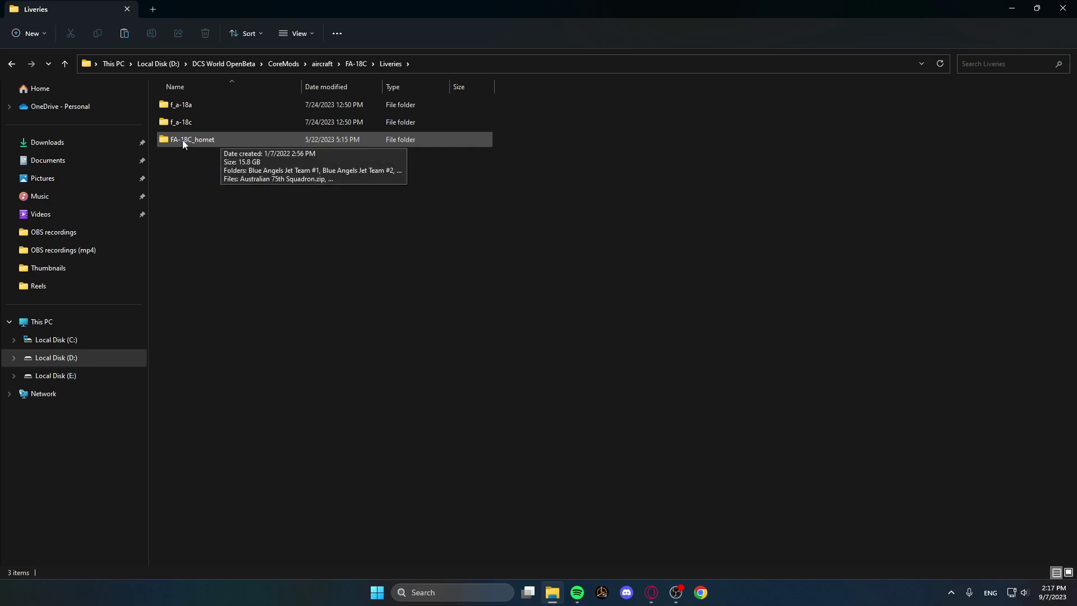
double_click(228, 141)
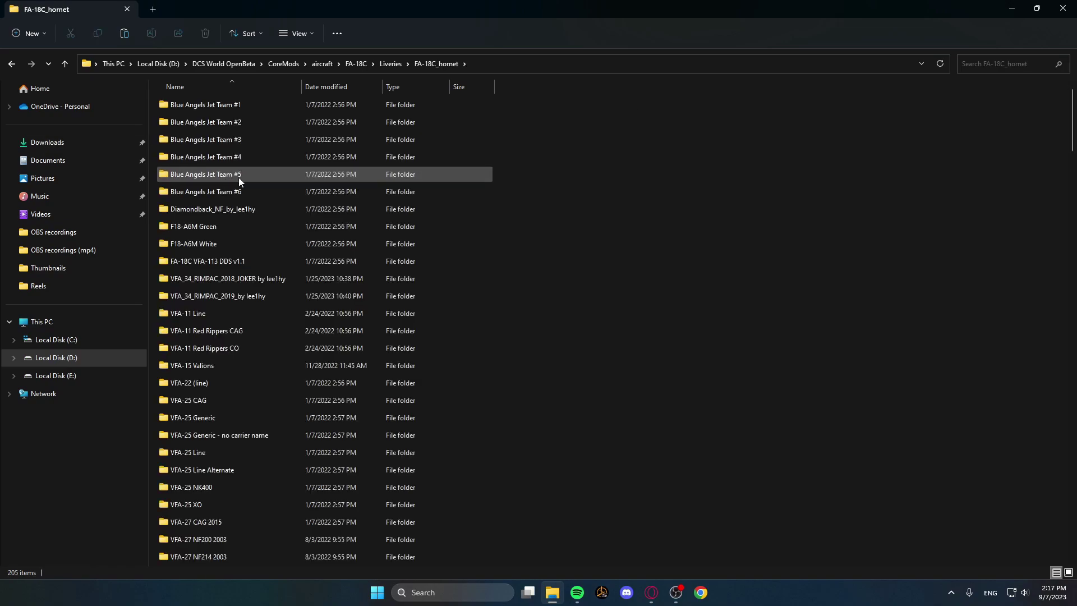
scroll(238, 170, "down", 6)
scroll(239, 172, "up", 5)
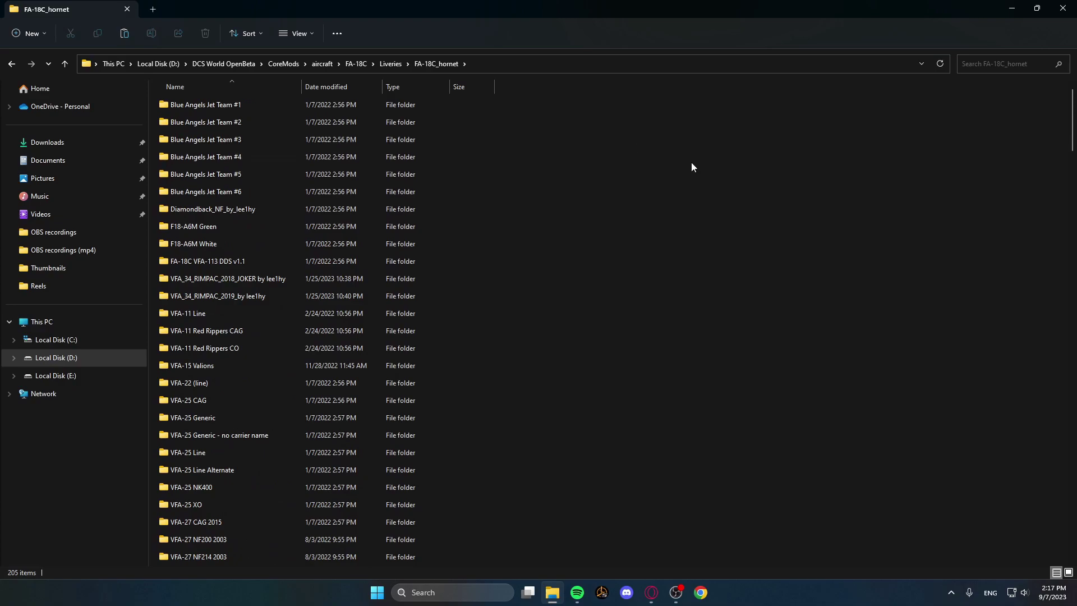
key("ctrl+v")
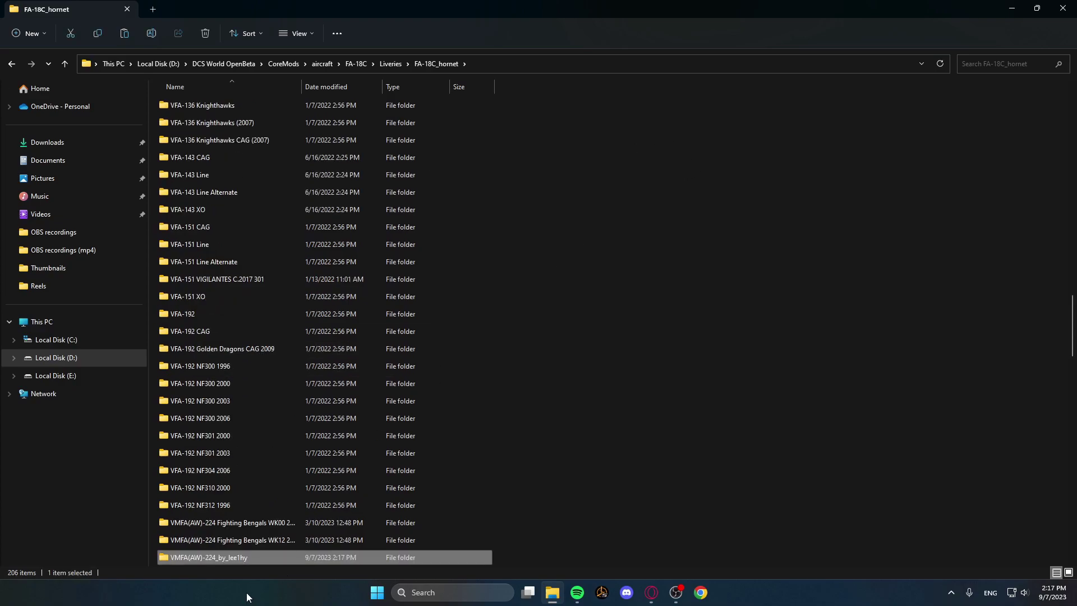
Check the files inside the pasted VMFA(AW)-224_by_lee1hy folder, return to FA-18C_hornet and minimize File Explorer.
double_click(248, 556)
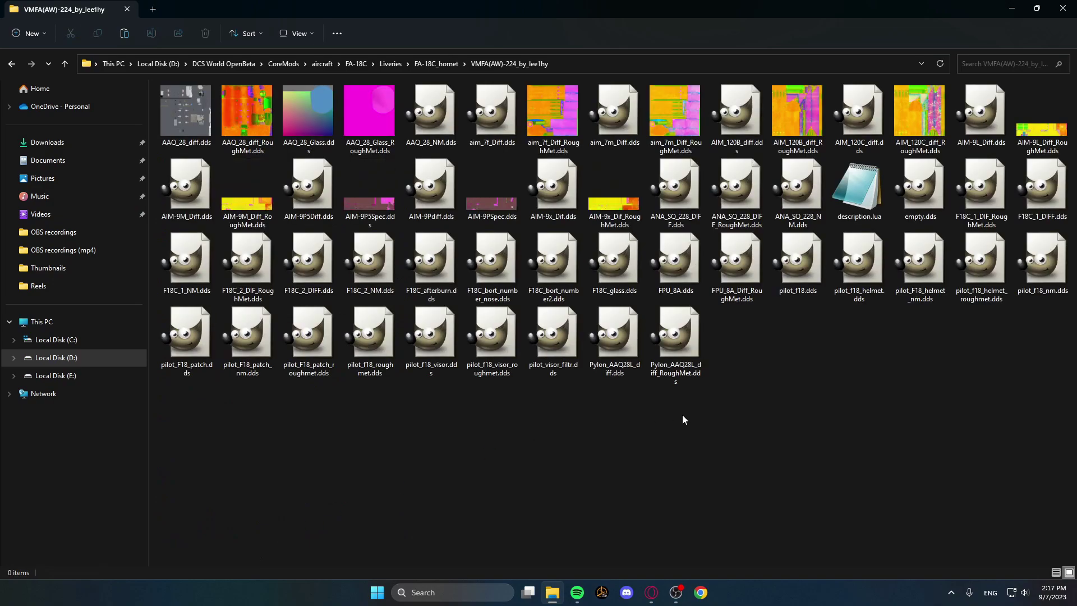
left_click(11, 64)
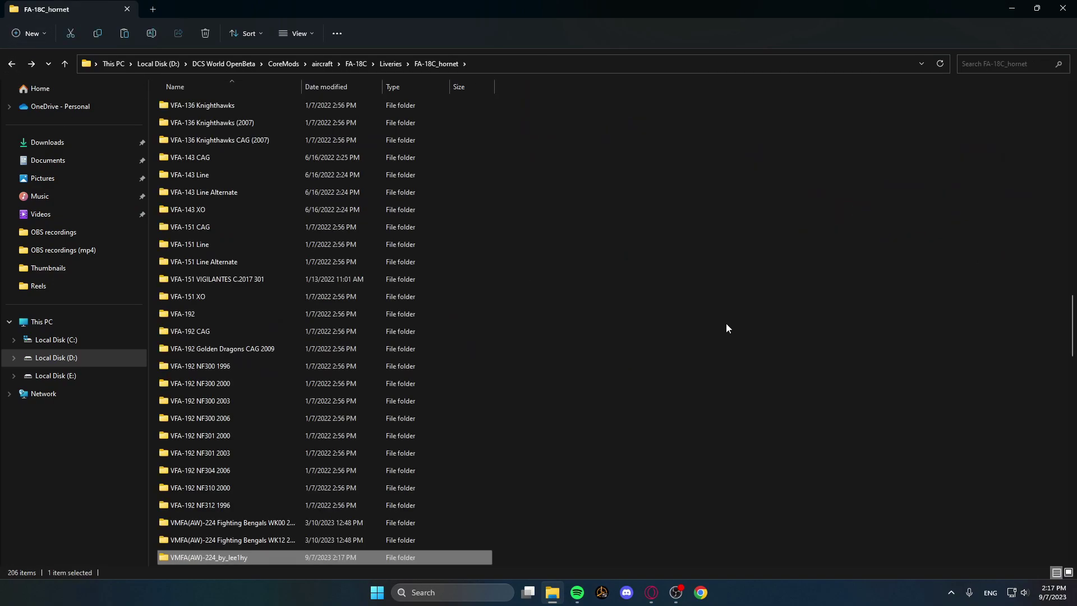
left_click(1007, 8)
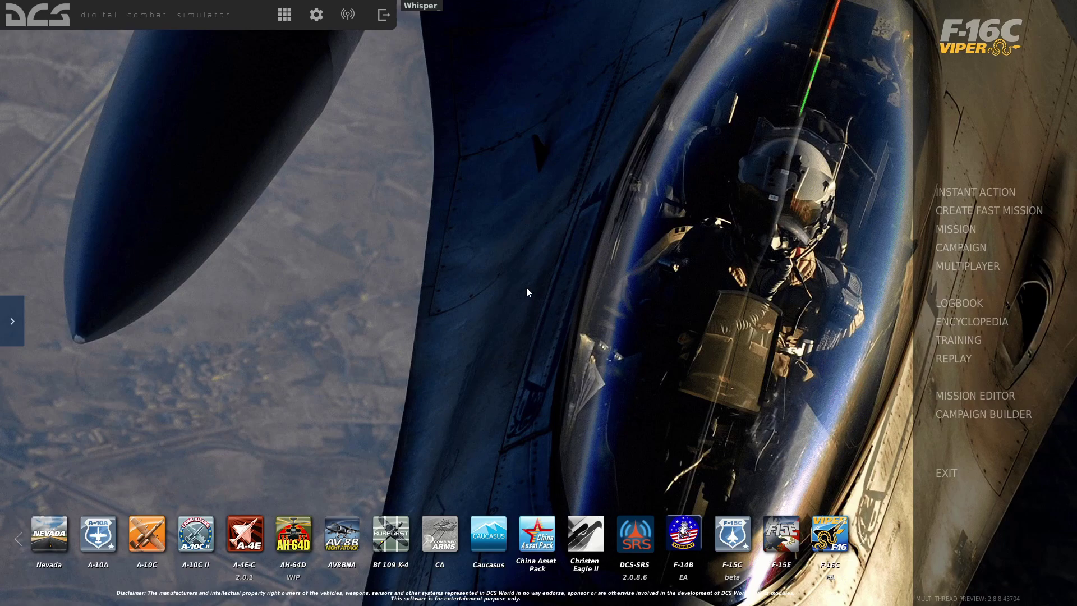
In the DCS World Mission Editor, place a USA F/A-18C Lot 20 airplane group over the sea south of Abu Musa Island.
left_click(994, 396)
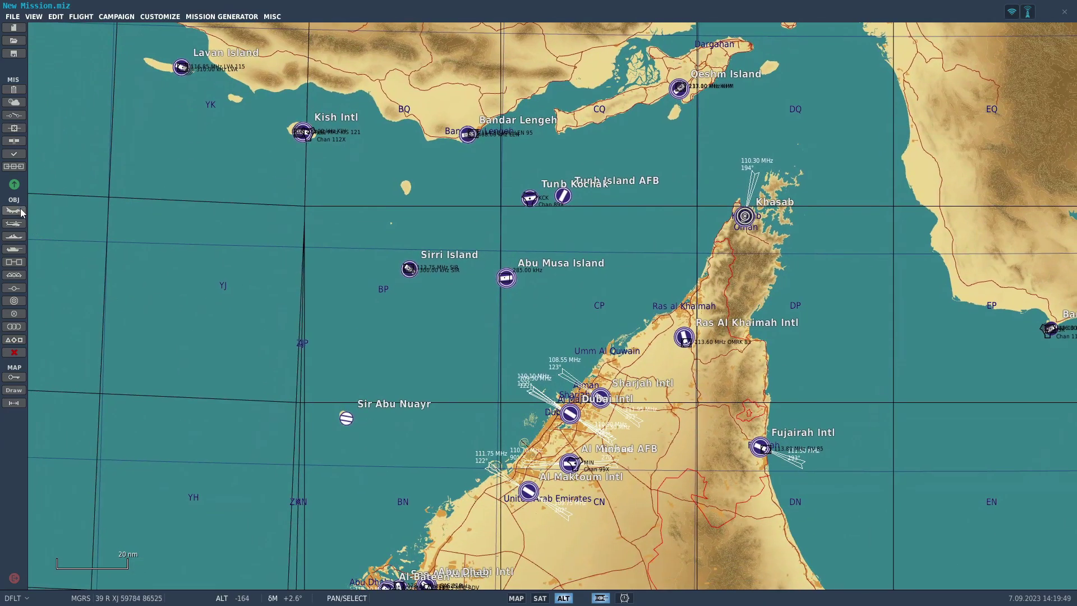
left_click(21, 210)
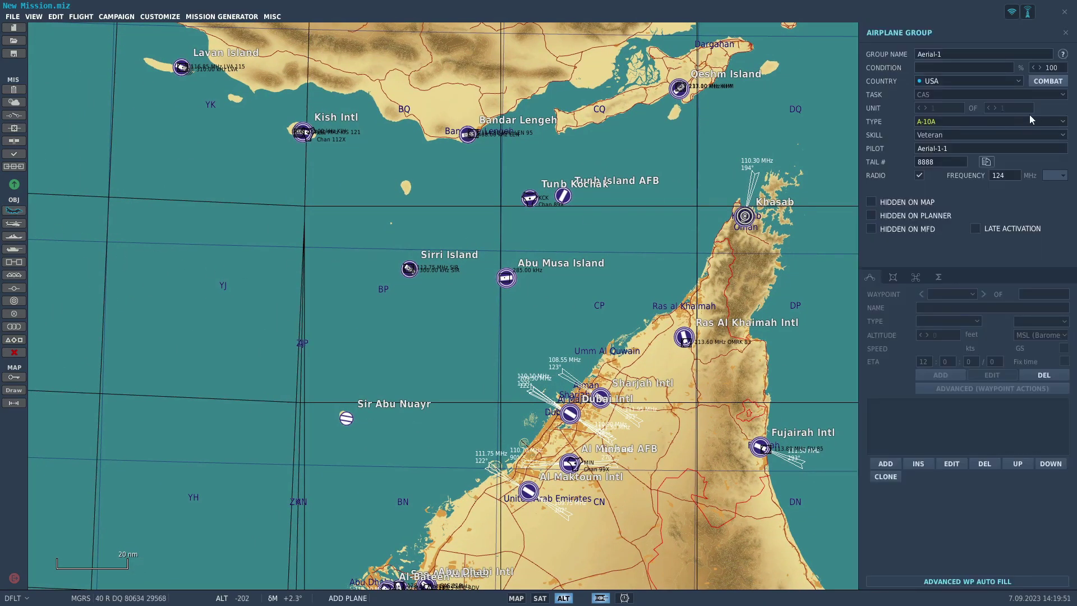
left_click(1016, 120)
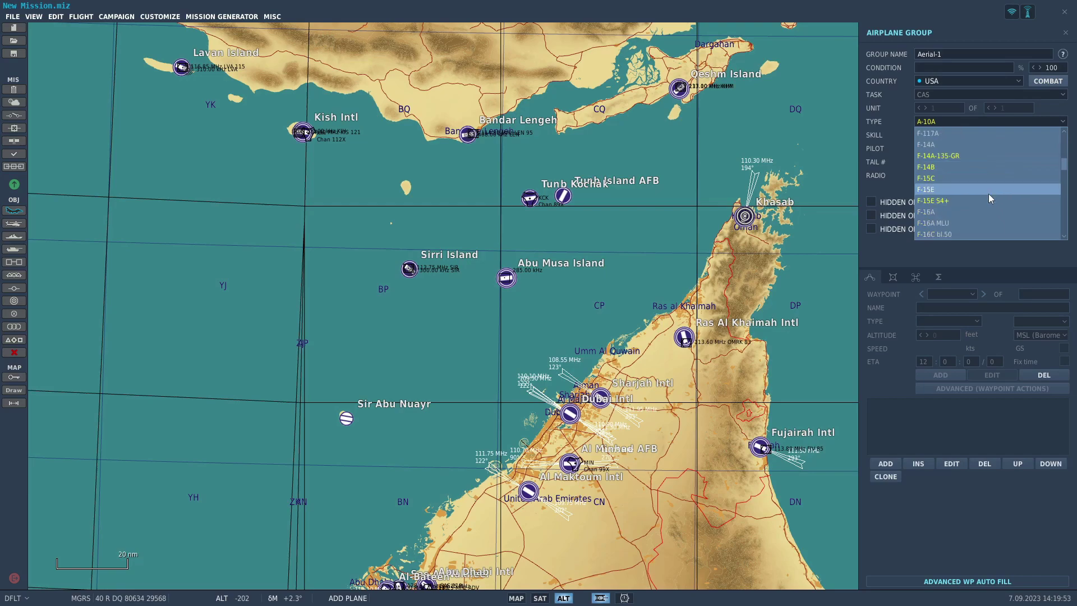
scroll(992, 196, "down", 2)
left_click(990, 201)
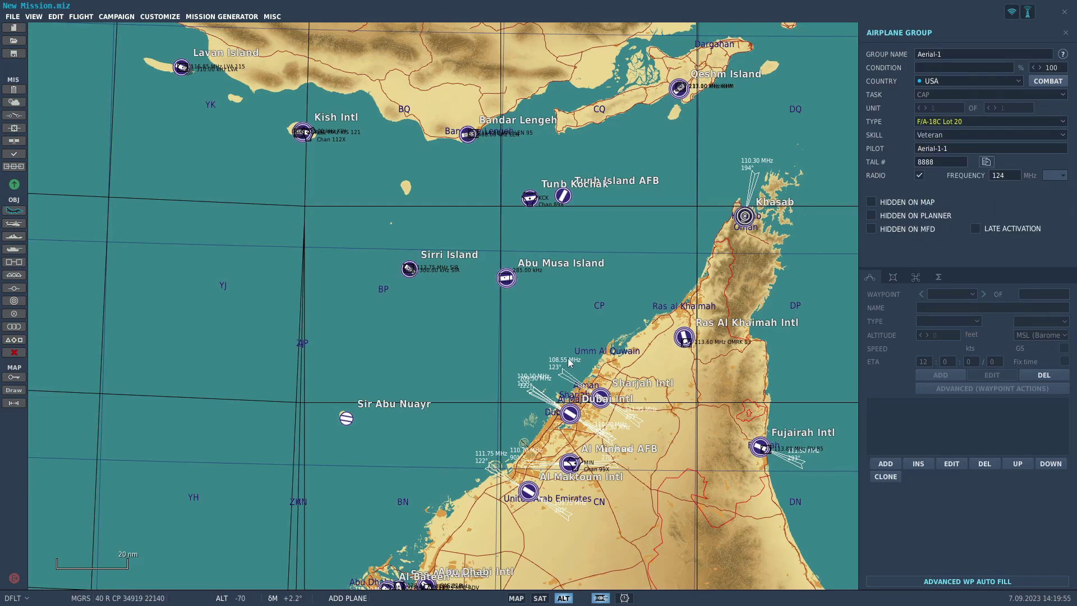
left_click(507, 341)
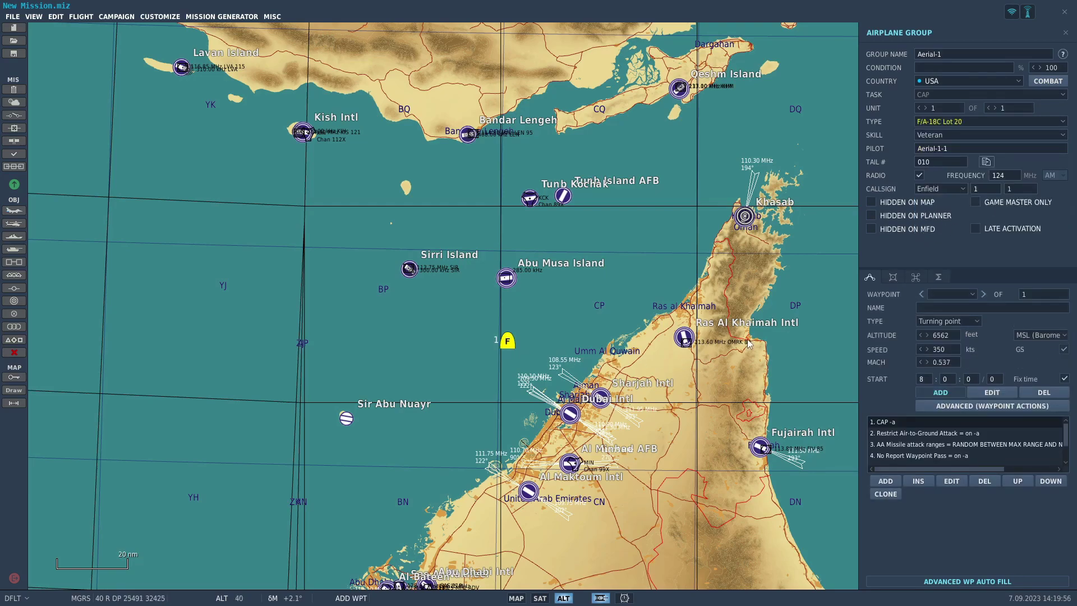
Set the aircraft's paint scheme to vmfa(aw)-224_by_lee1hy in its paint and loadout settings.
left_click(893, 277)
left_click(274, 340)
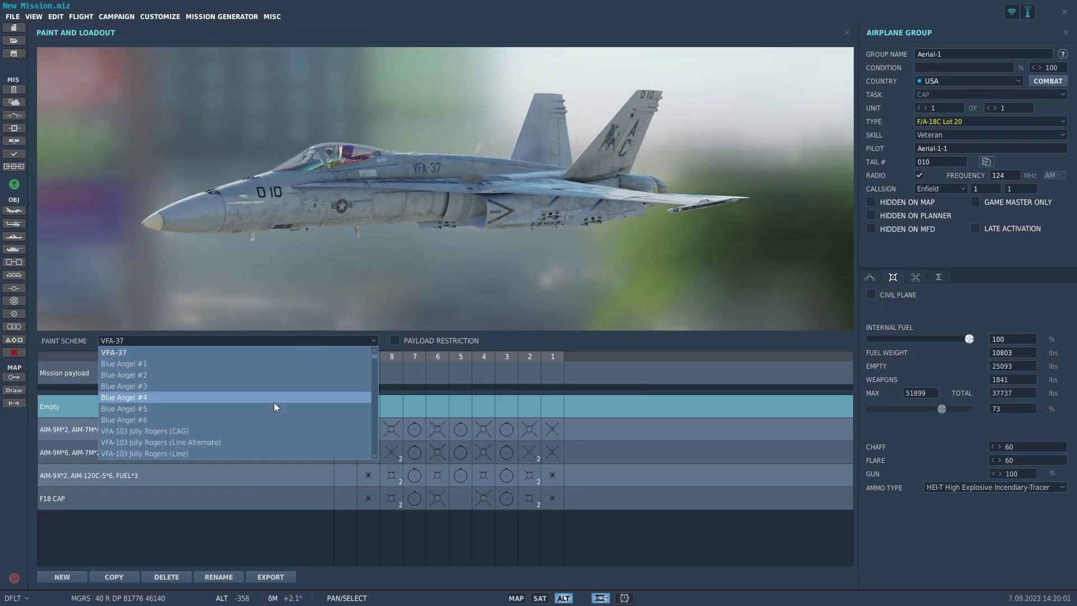
scroll(275, 407, "down", 8)
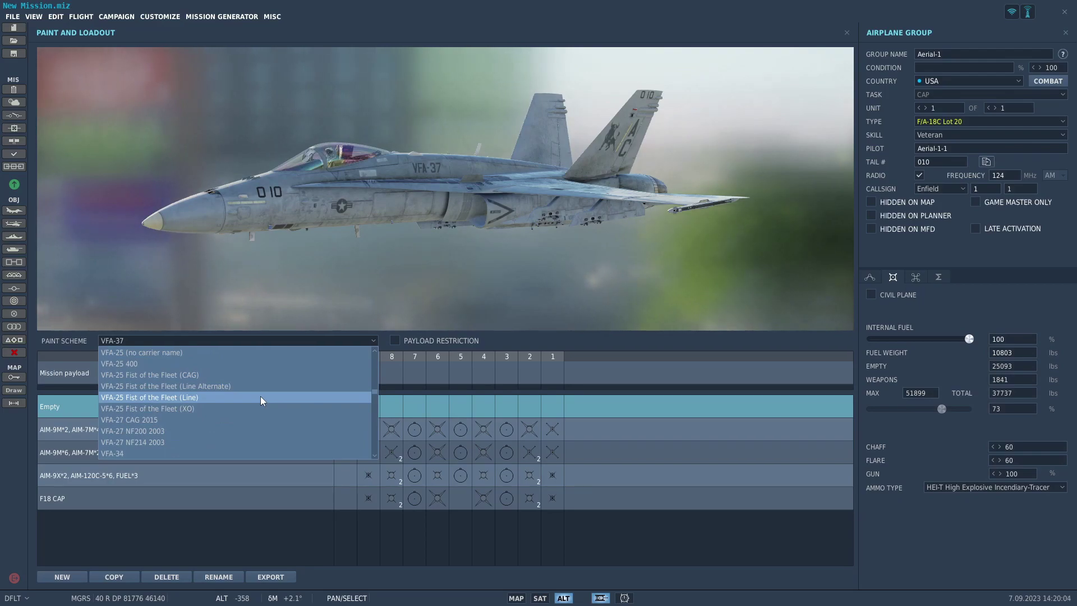
scroll(263, 401, "down", 10)
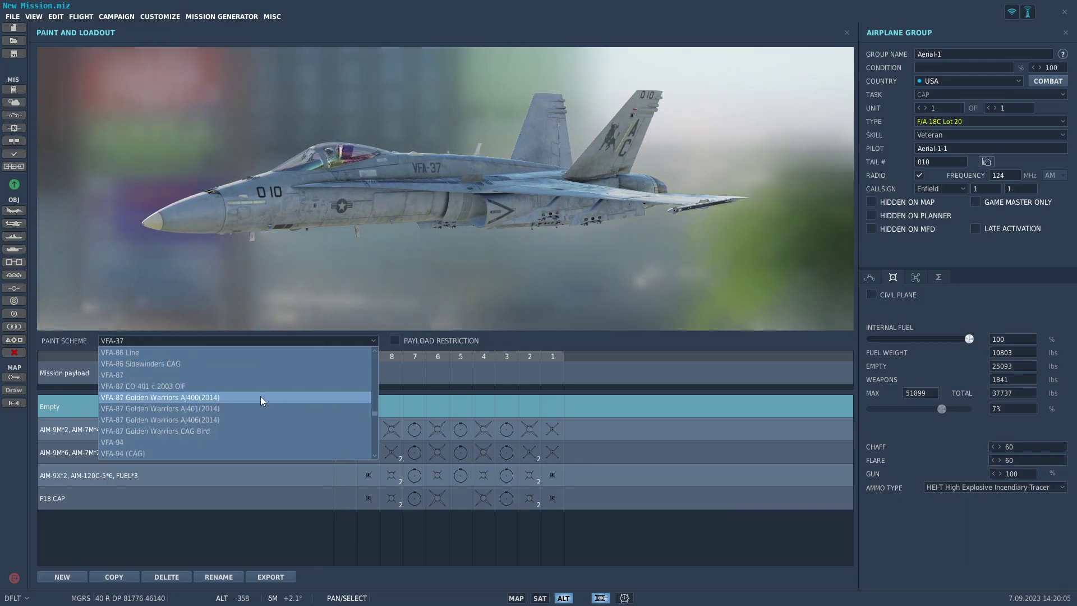
scroll(263, 400, "down", 12)
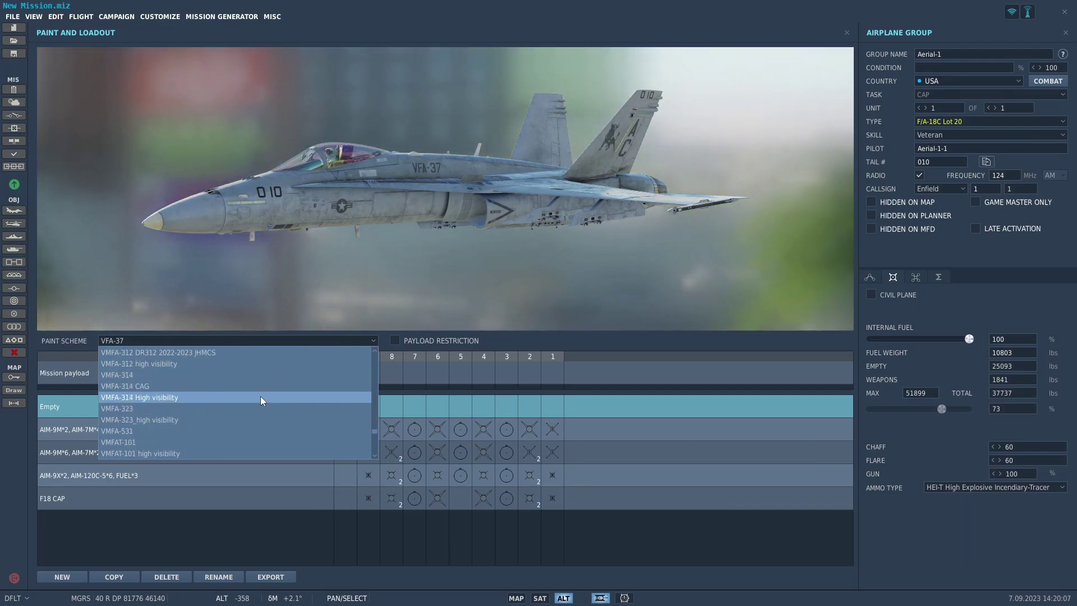
scroll(263, 401, "down", 4)
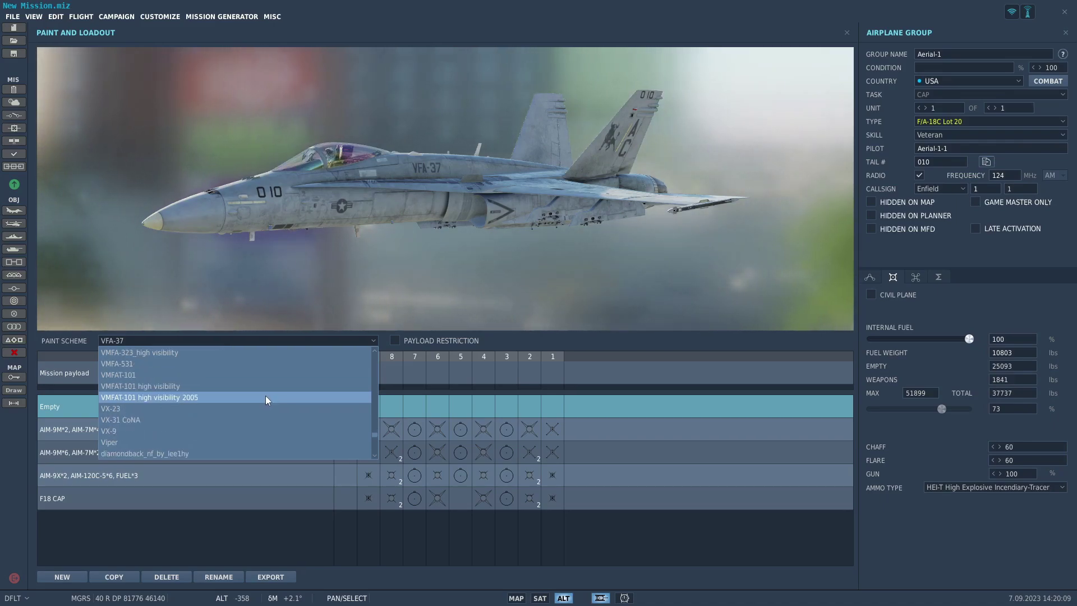
scroll(266, 400, "down", 6)
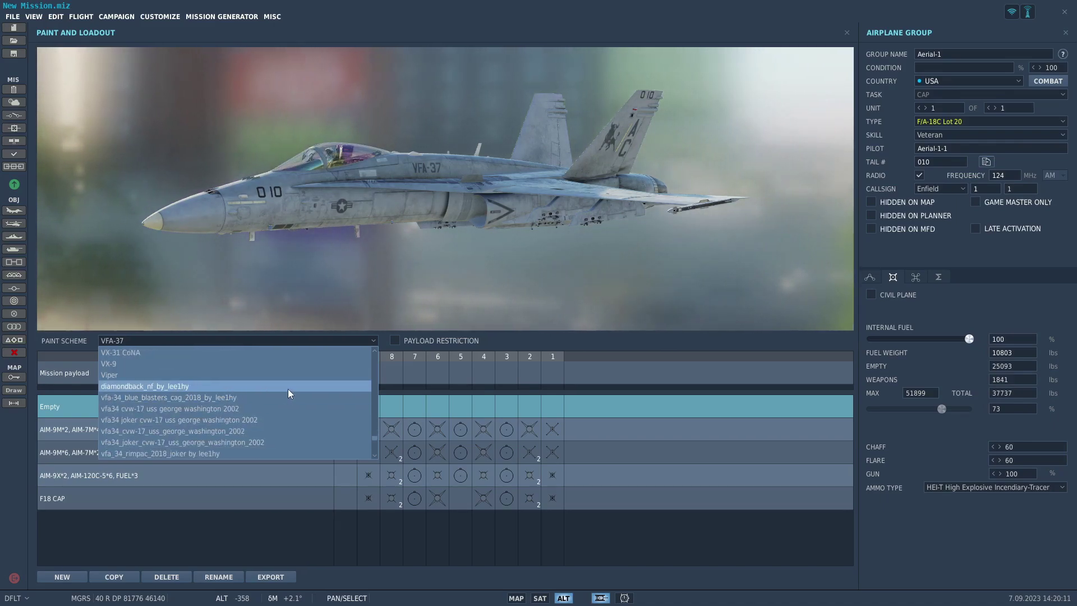
scroll(301, 421, "down", 3)
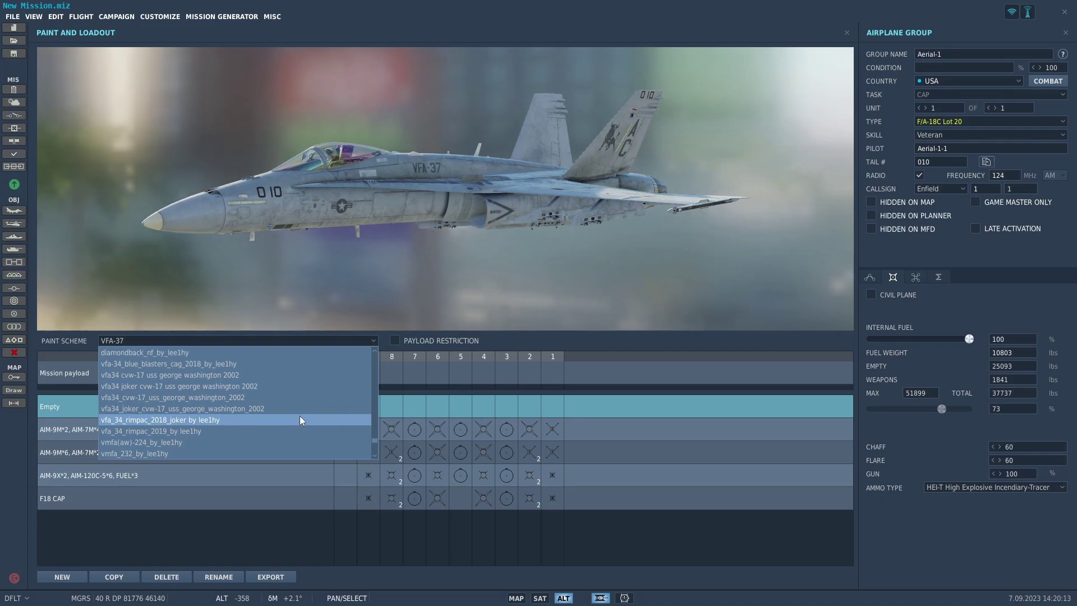
left_click(283, 442)
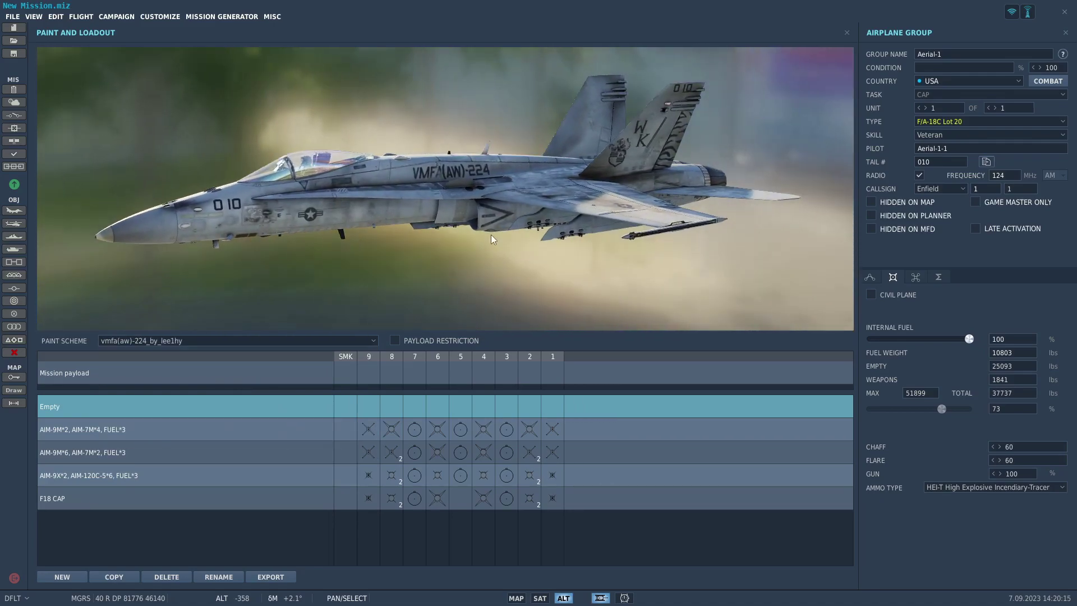
Give the F/A-18C the AIM-9M*2, AIM-7M*4, FUEL*3 loadout and set its tail number to 15.
left_click_drag(491, 240, 526, 214)
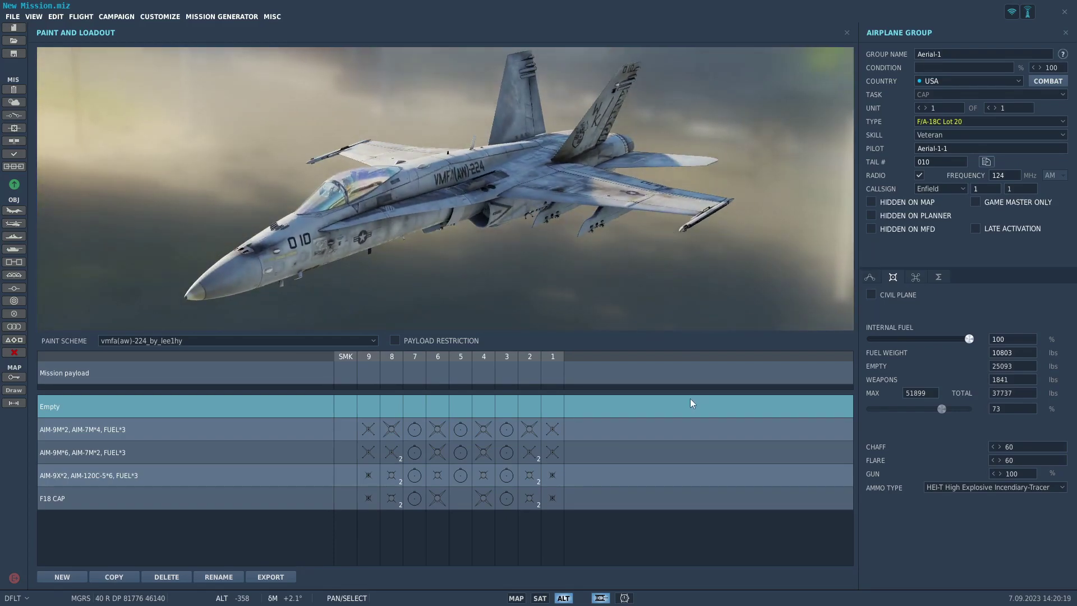
left_click(692, 429)
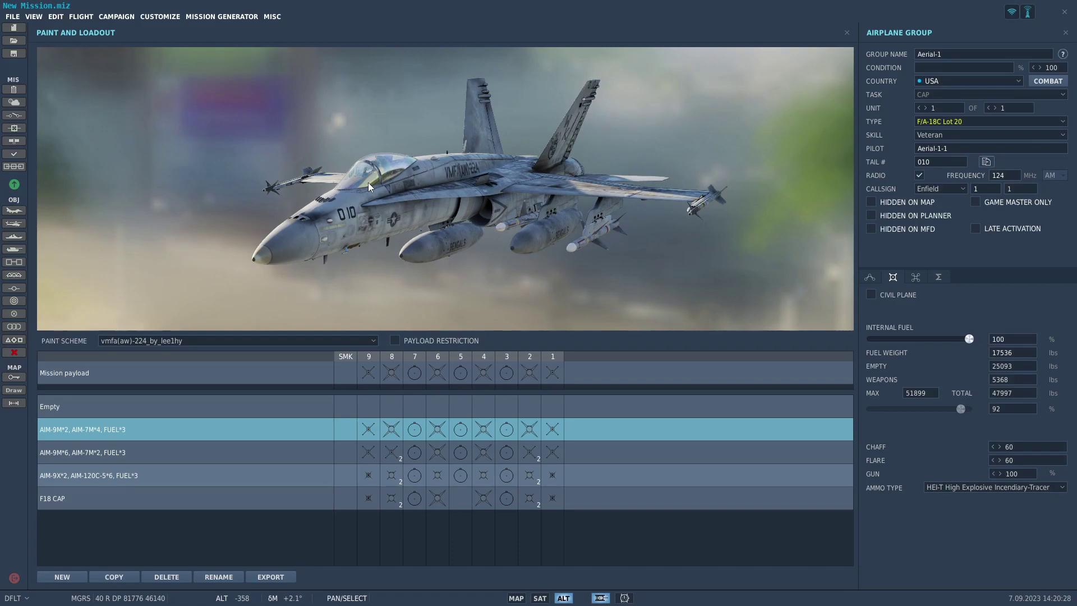
double_click(918, 160)
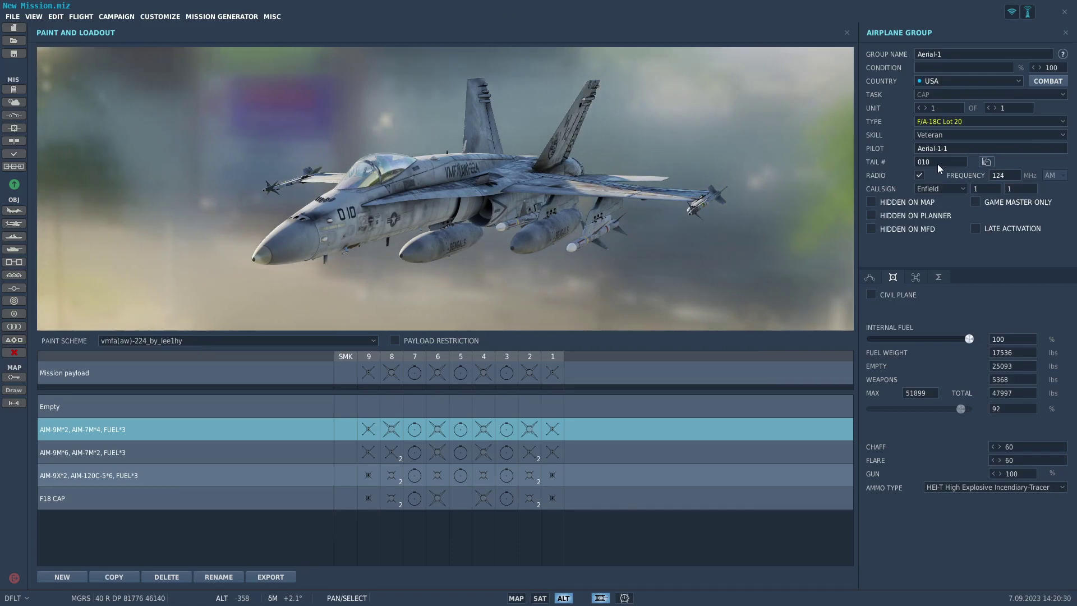
type("15")
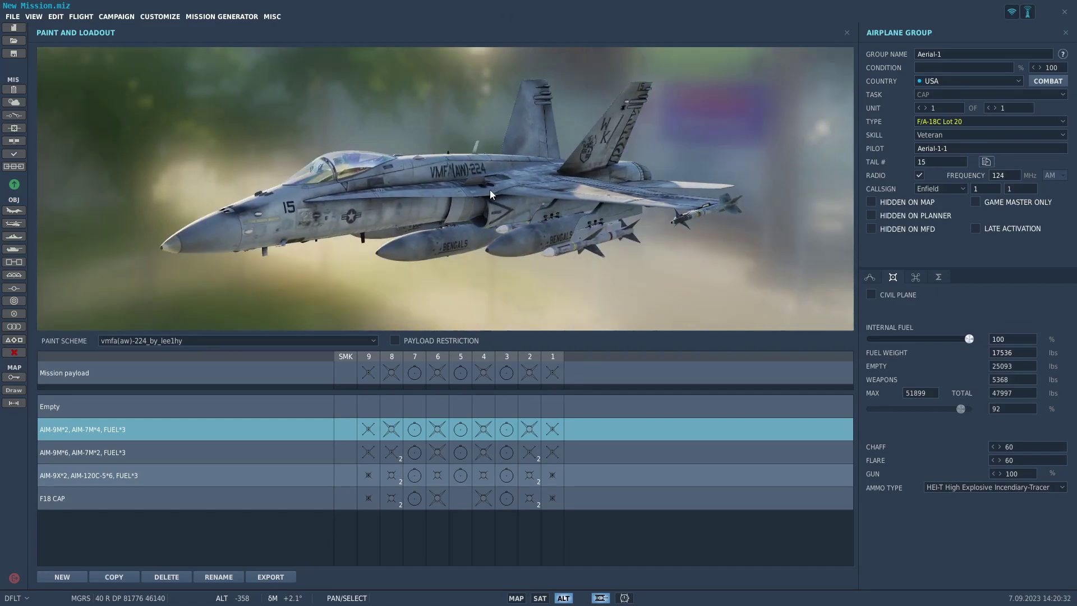